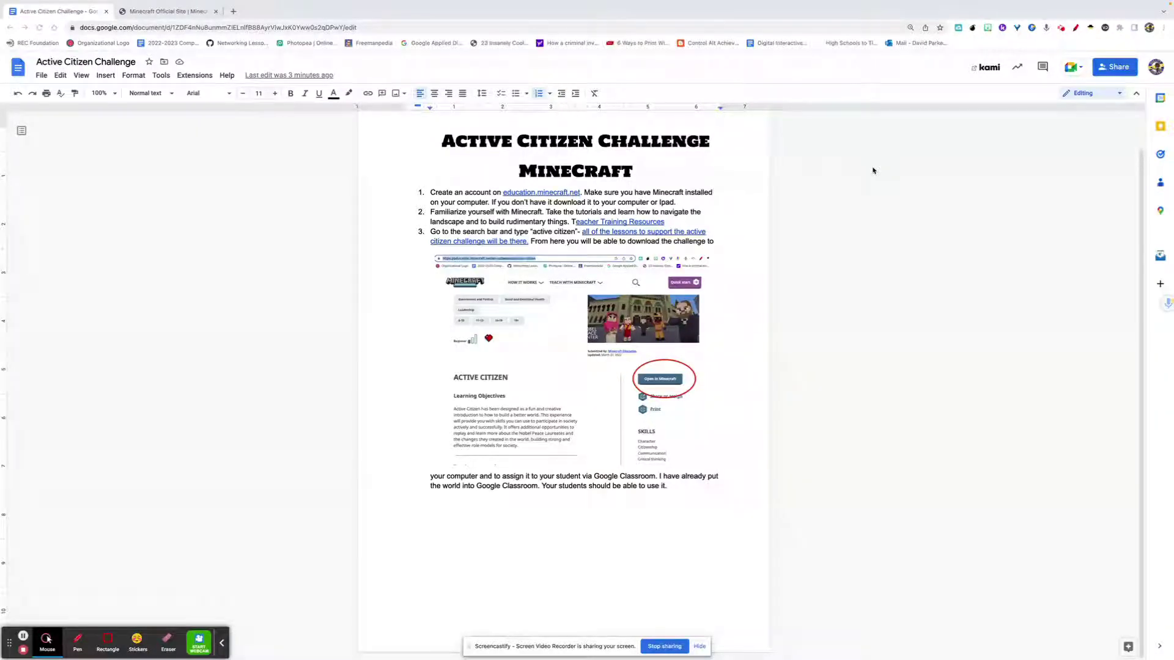
Step: Select the MineCraft title and mark it with red pen annotations, then clear them
click(238, 449)
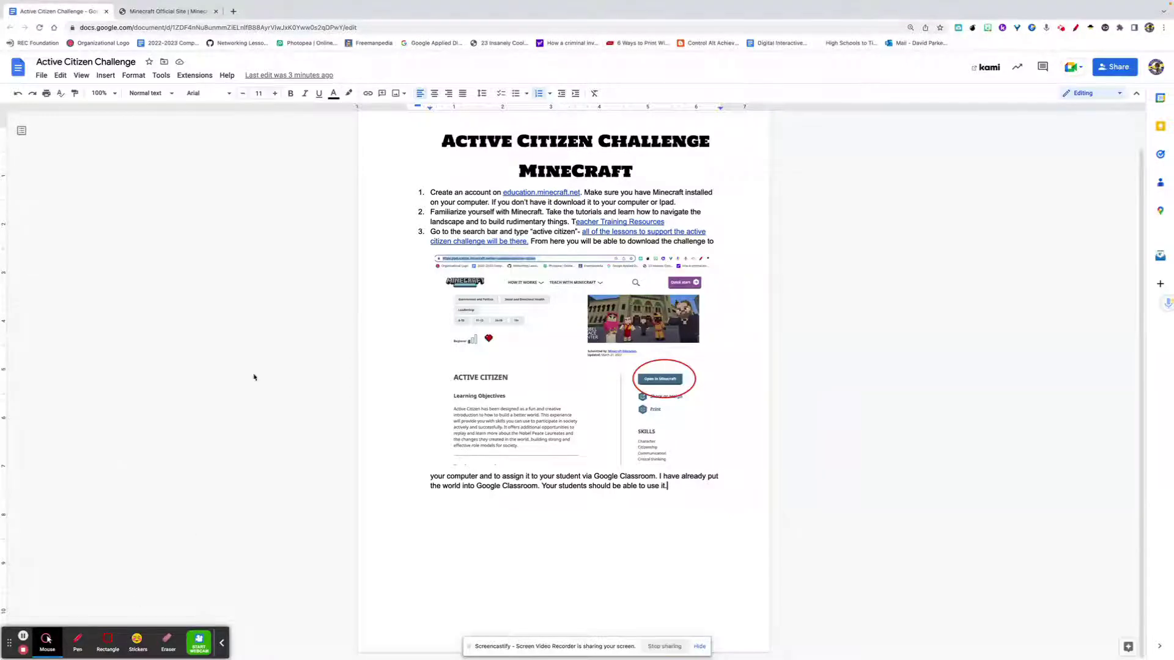
double_click(278, 174)
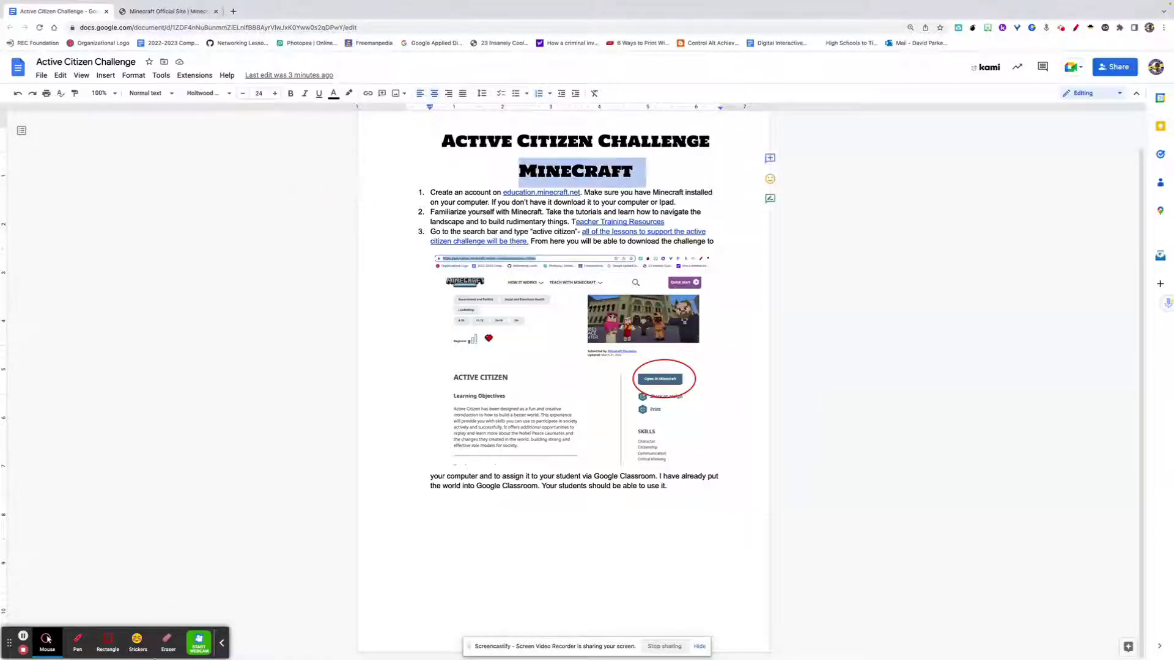
click(78, 642)
drag(355, 178, 422, 183)
mouse_move(553, 178)
mouse_down()
mouse_move(513, 187)
mouse_move(509, 203)
mouse_move(574, 202)
mouse_move(579, 178)
mouse_move(550, 181)
mouse_up()
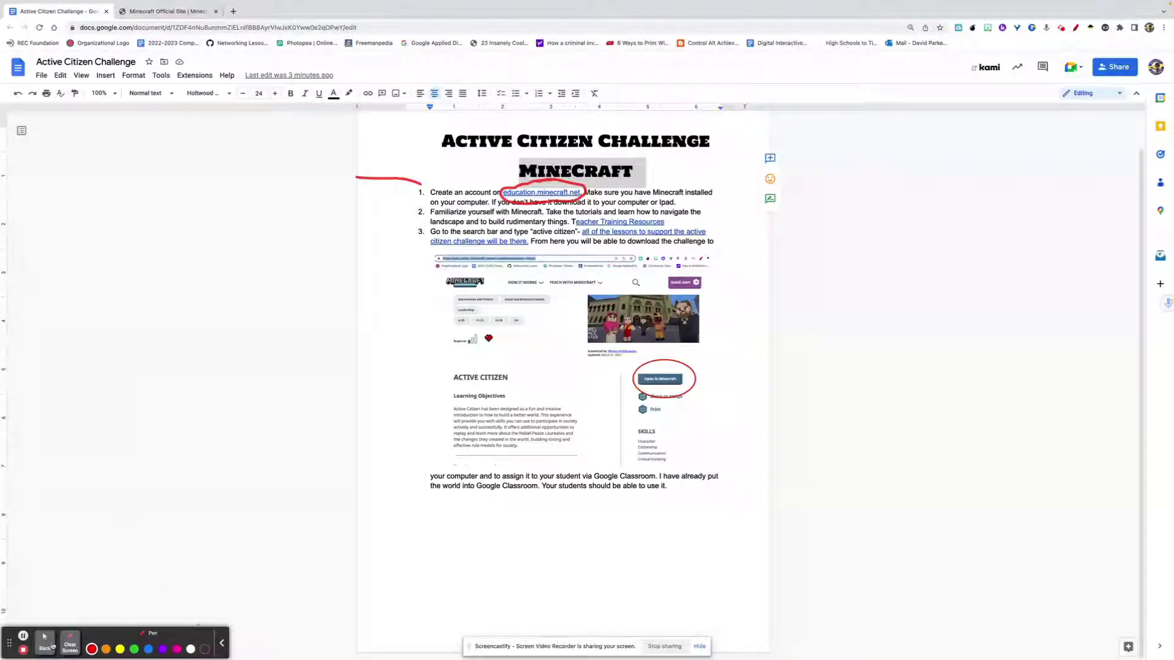
click(71, 645)
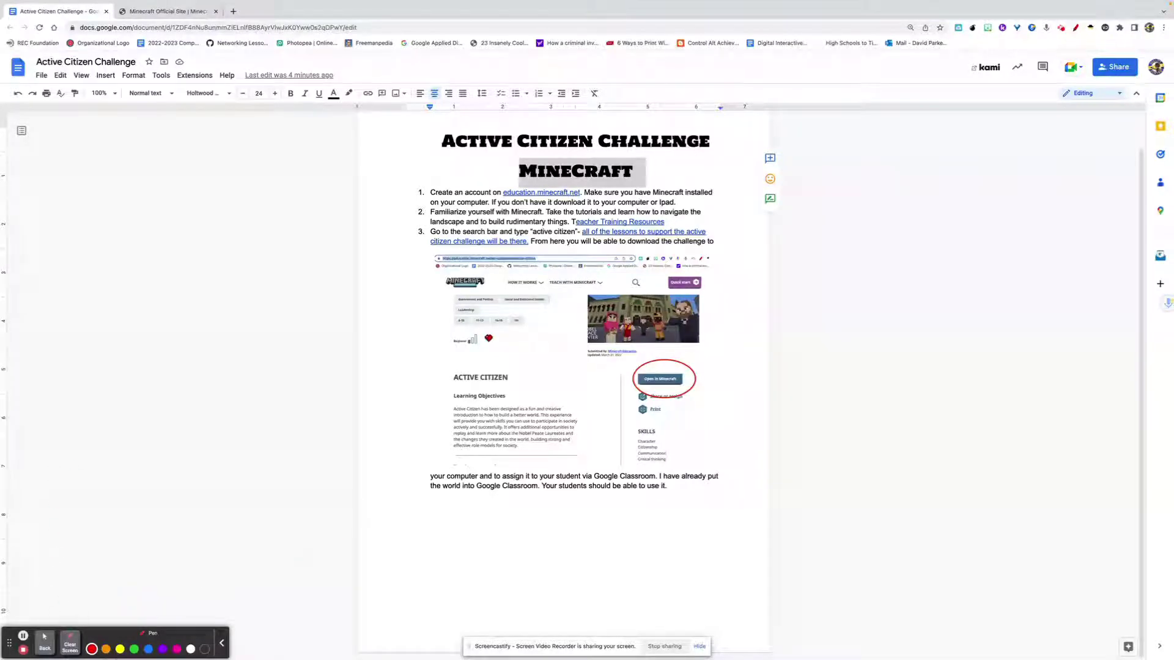
Step: Follow the education.minecraft.net link and sign in with the school Microsoft account
click(44, 642)
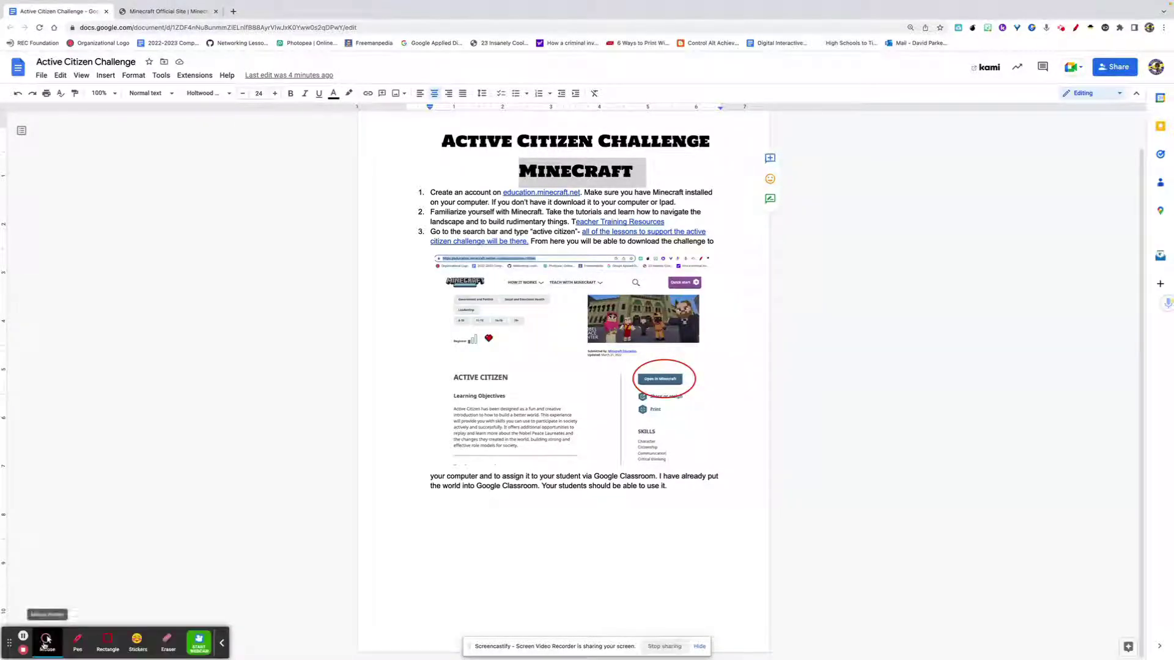
click(541, 193)
click(554, 209)
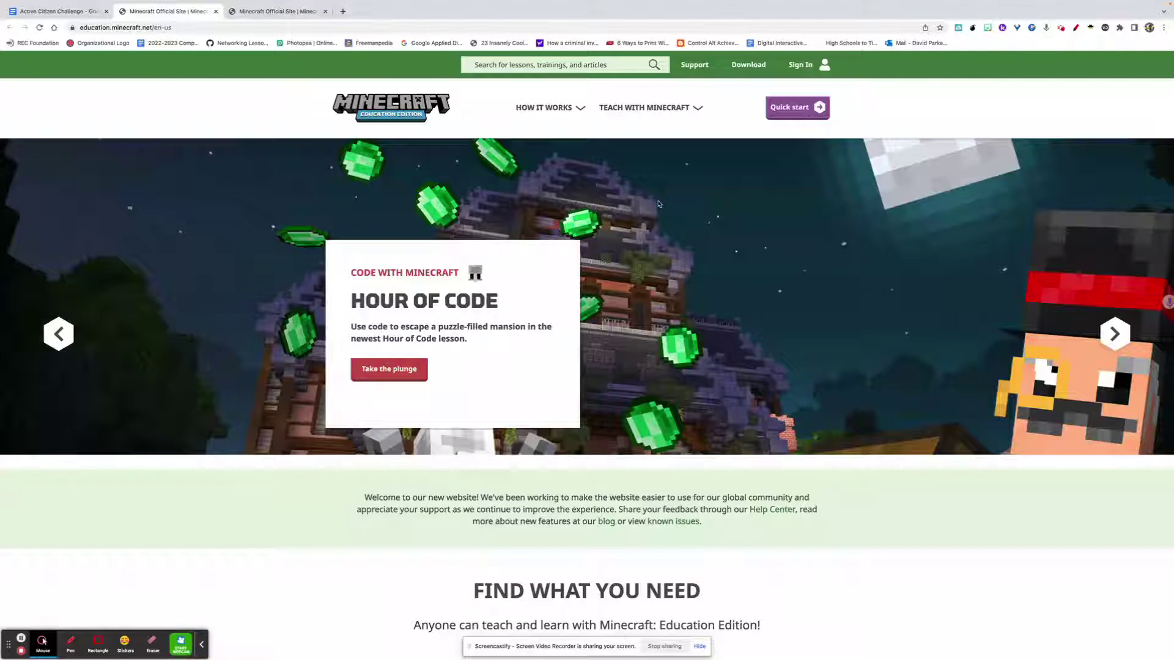
click(804, 65)
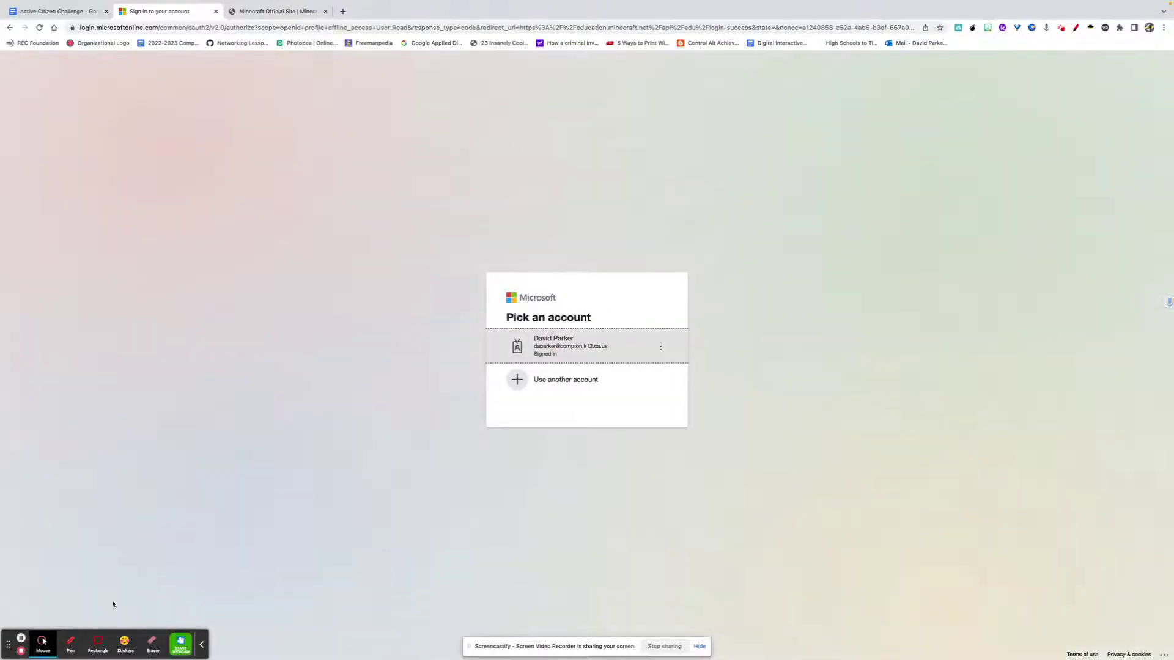
click(71, 641)
mouse_move(586, 299)
mouse_down()
mouse_move(456, 364)
mouse_move(556, 359)
mouse_move(643, 324)
mouse_move(586, 293)
mouse_up()
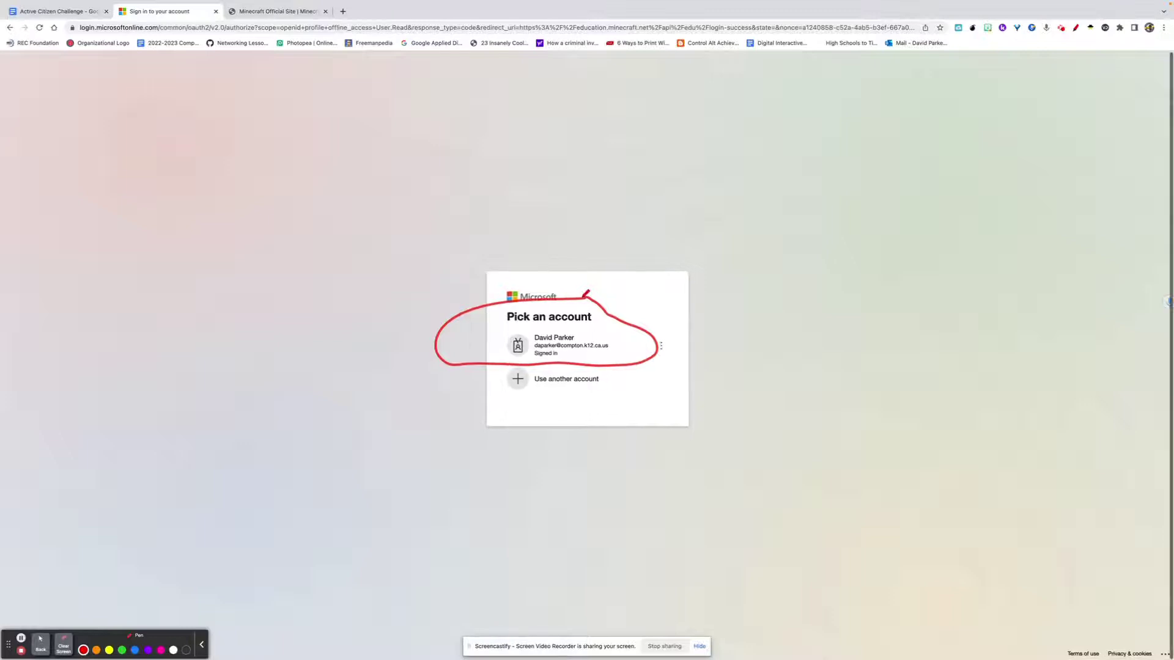
click(71, 649)
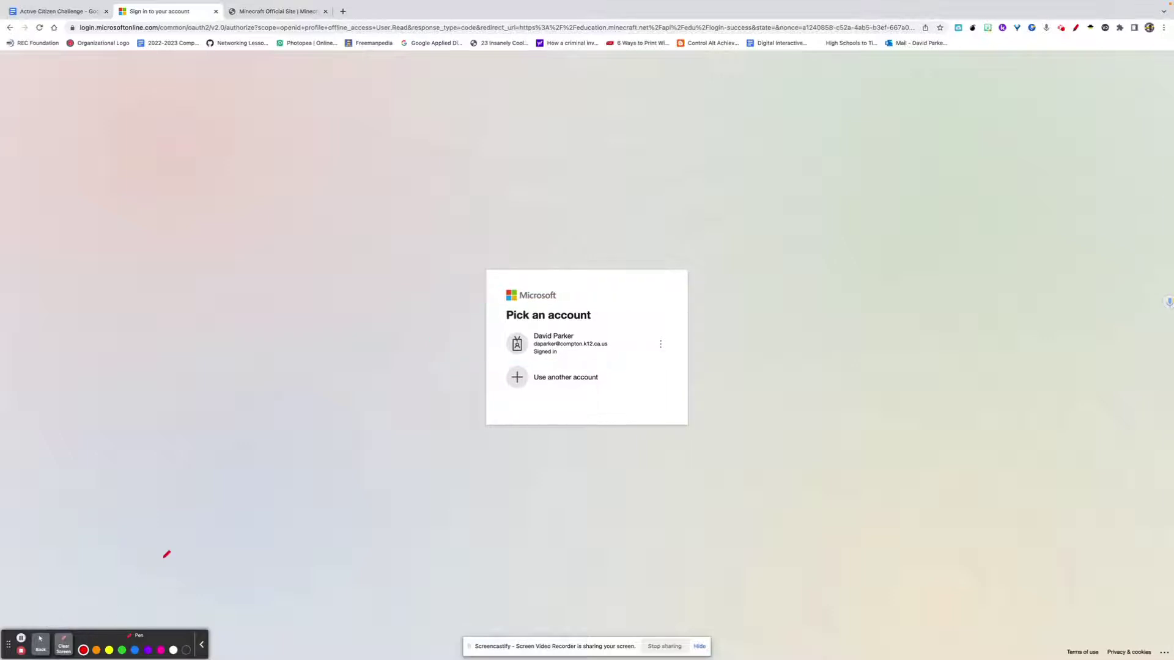
click(41, 643)
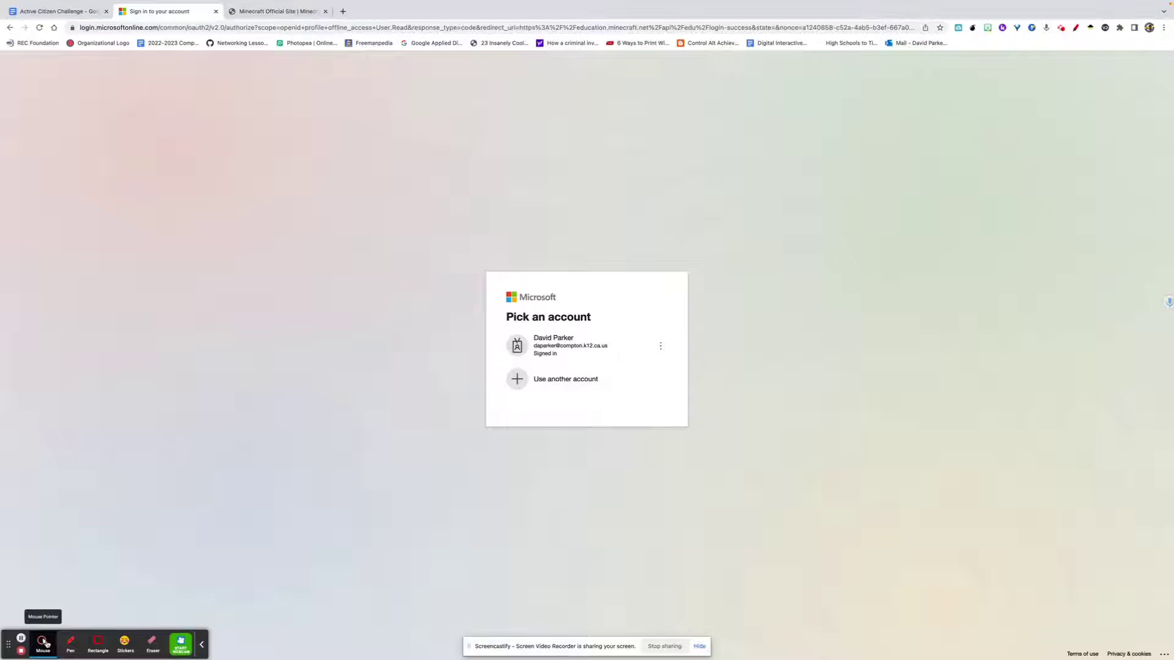
click(572, 352)
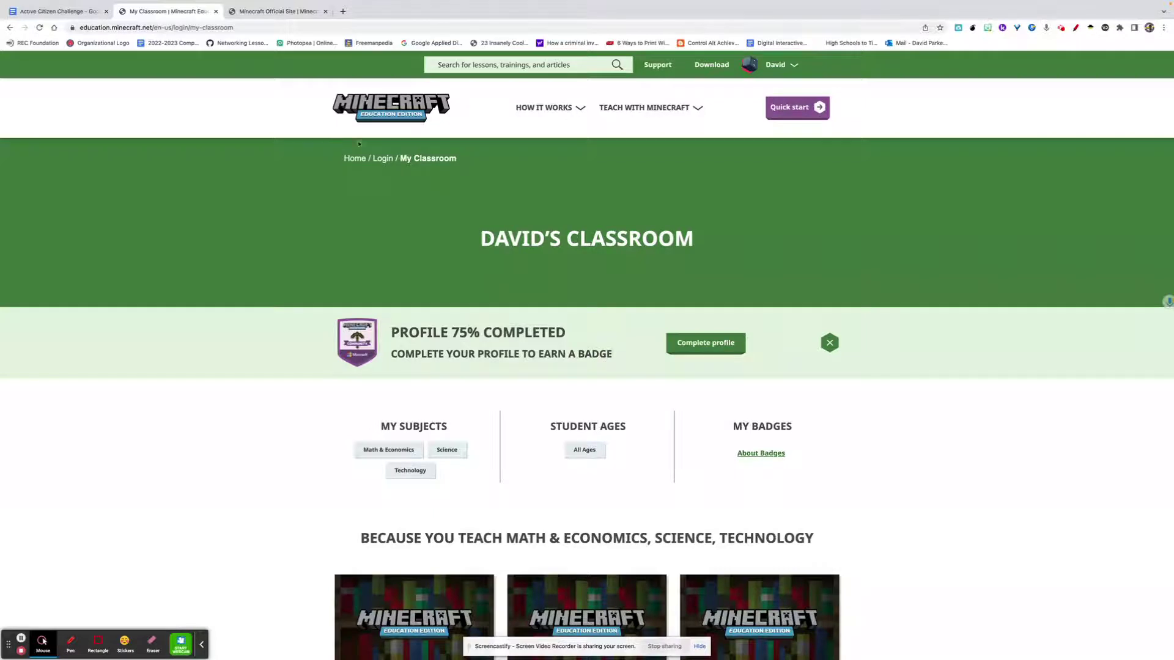
Step: Search the site for 'active citizen' and open the ACTIVE CITIZEN lesson from the results
click(490, 65)
text(active ditize)
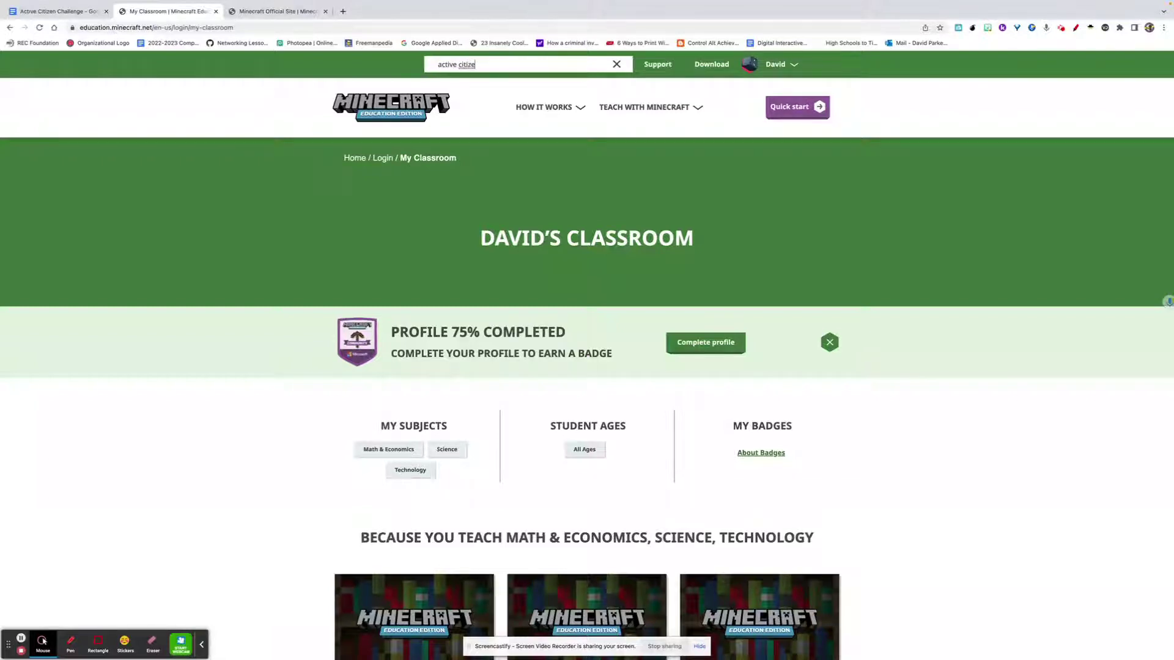
text(n)
key(Return)
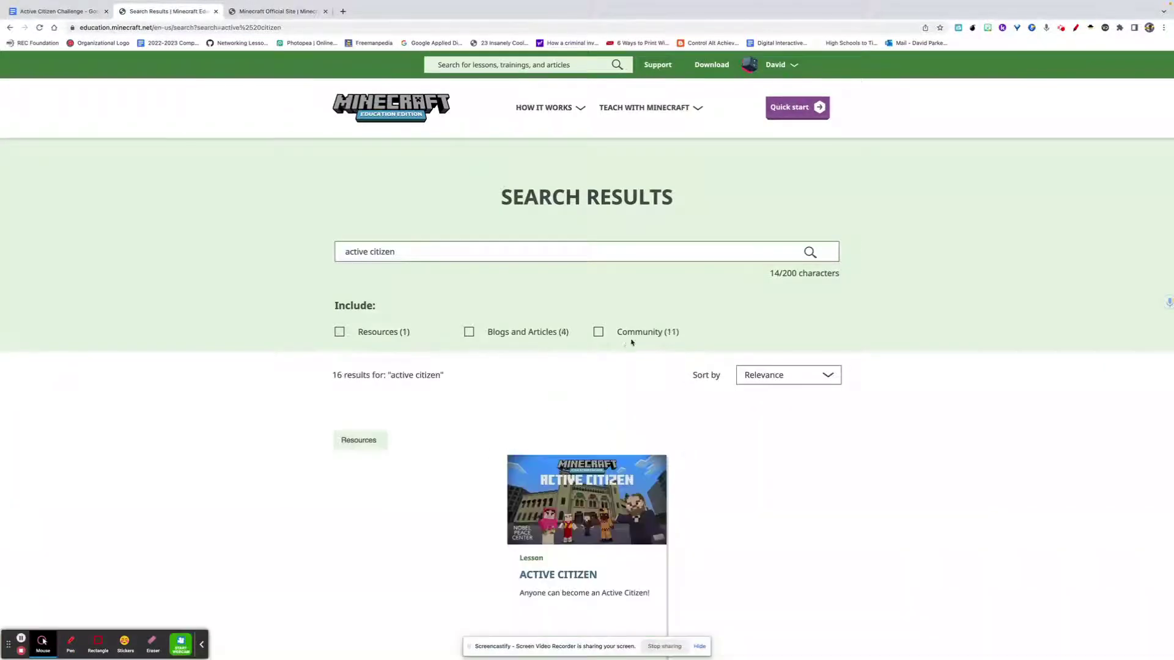
scroll(721, 366, down, 2)
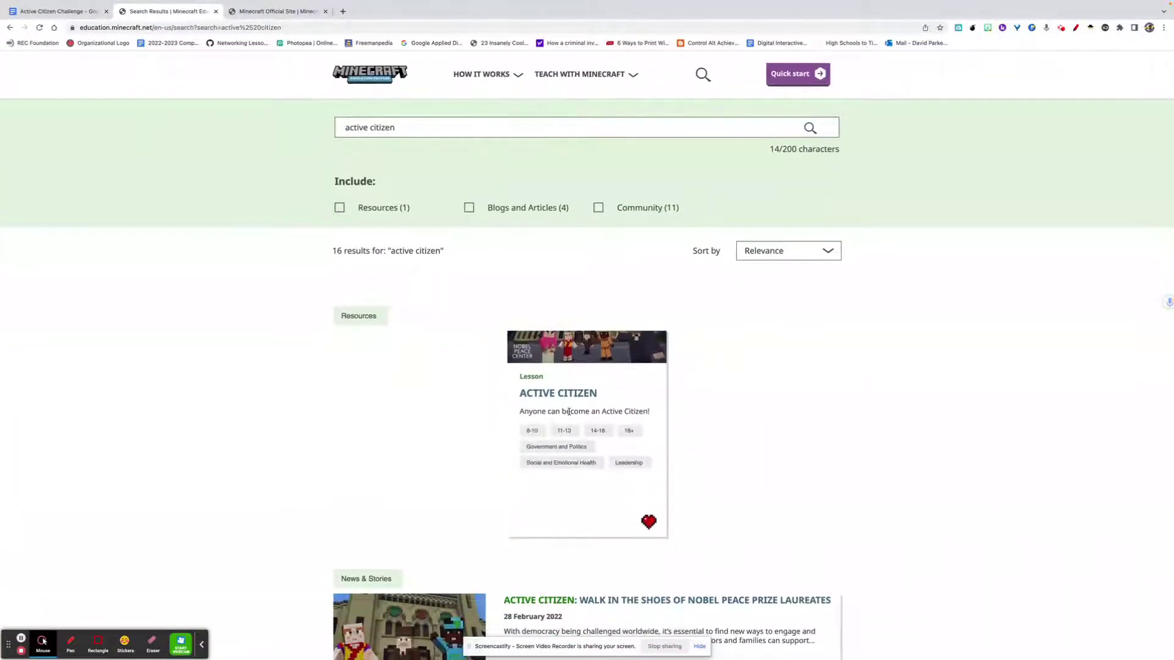
scroll(568, 403, up, 2)
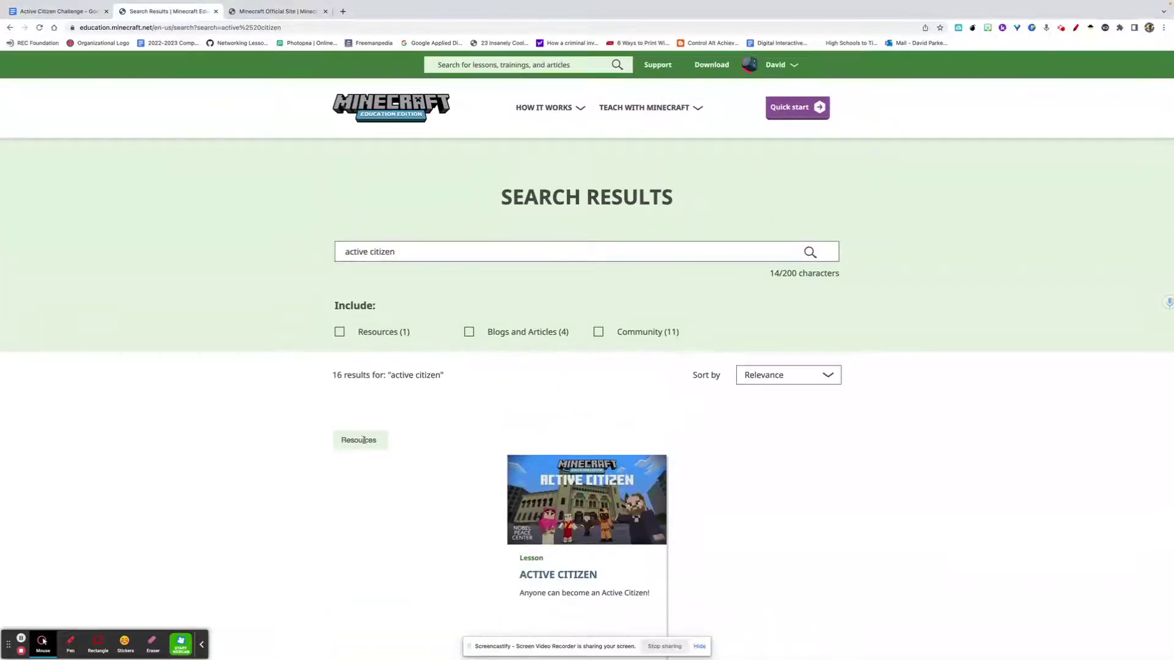
scroll(551, 476, down, 2)
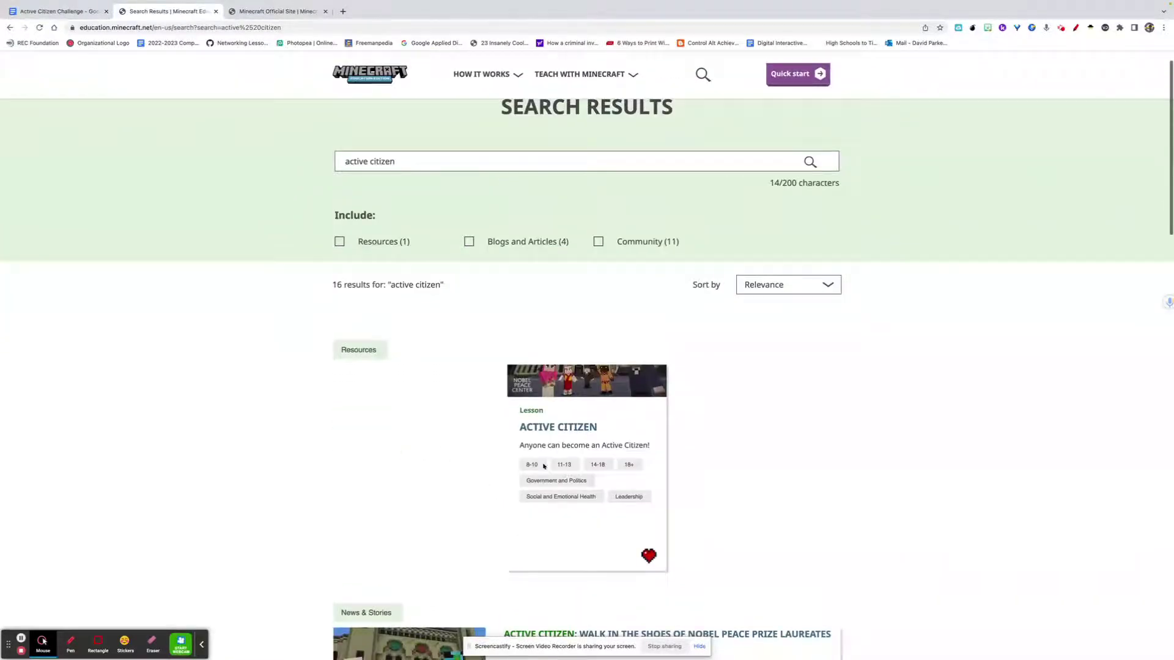
click(560, 429)
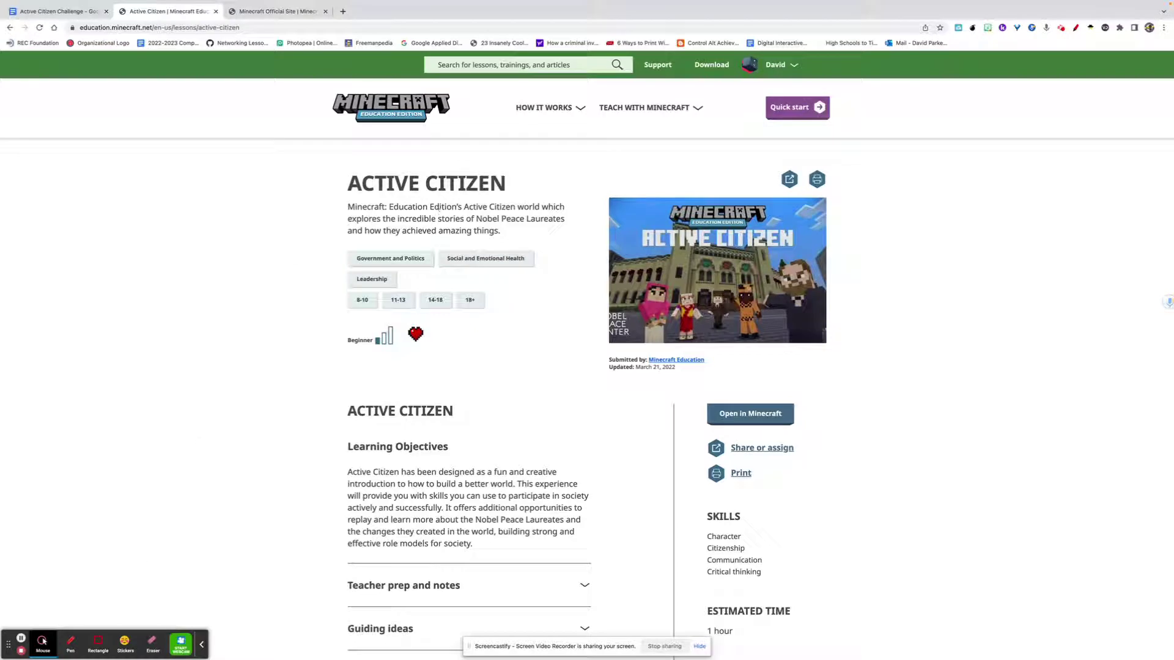
Step: Circle the lesson's Learning Objectives paragraph with the red pen
click(70, 642)
mouse_move(452, 412)
mouse_down()
mouse_move(322, 523)
mouse_move(575, 517)
mouse_move(409, 450)
mouse_up()
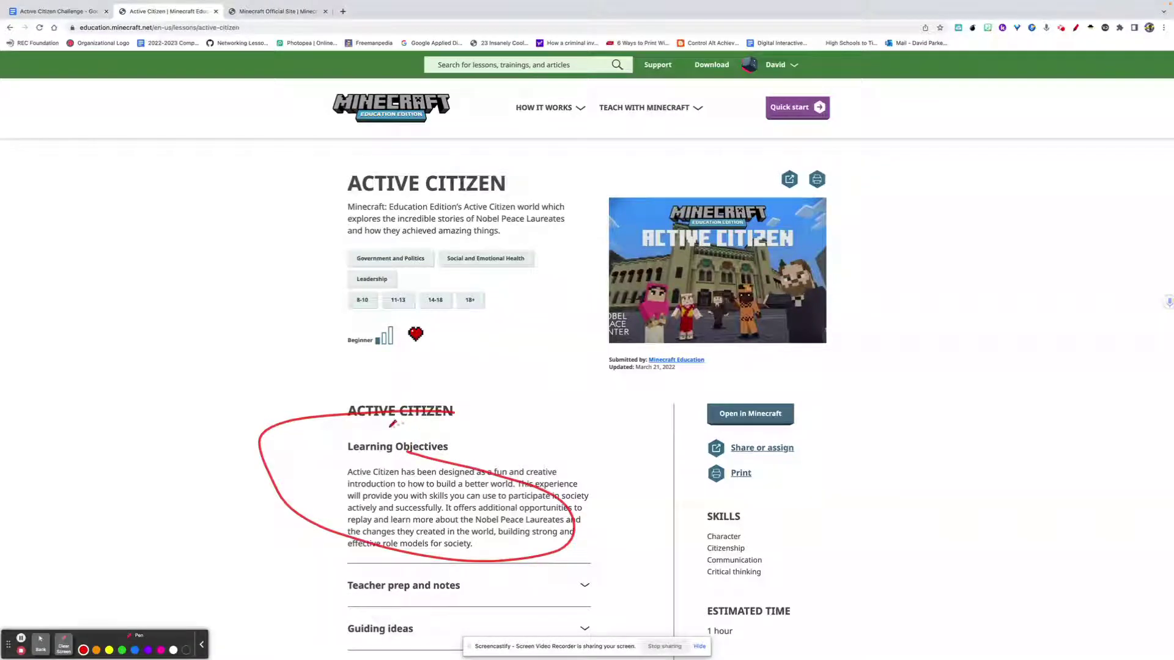
click(40, 642)
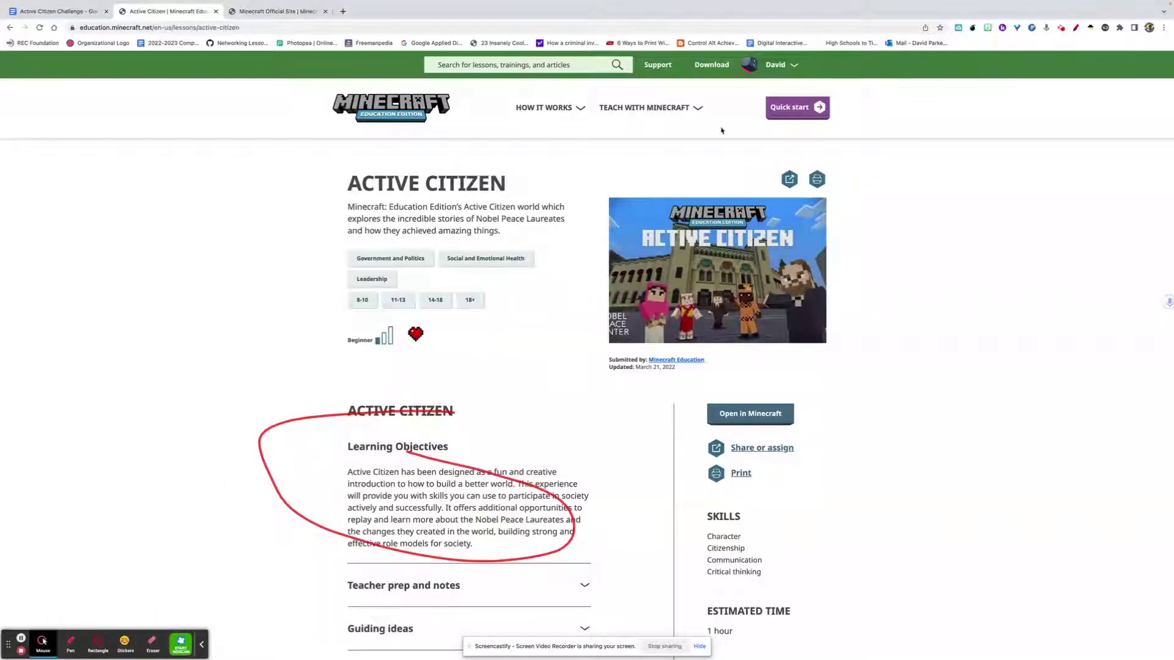
Step: Browse the Community Hub support page, then return to the Active Citizen Challenge document
click(662, 65)
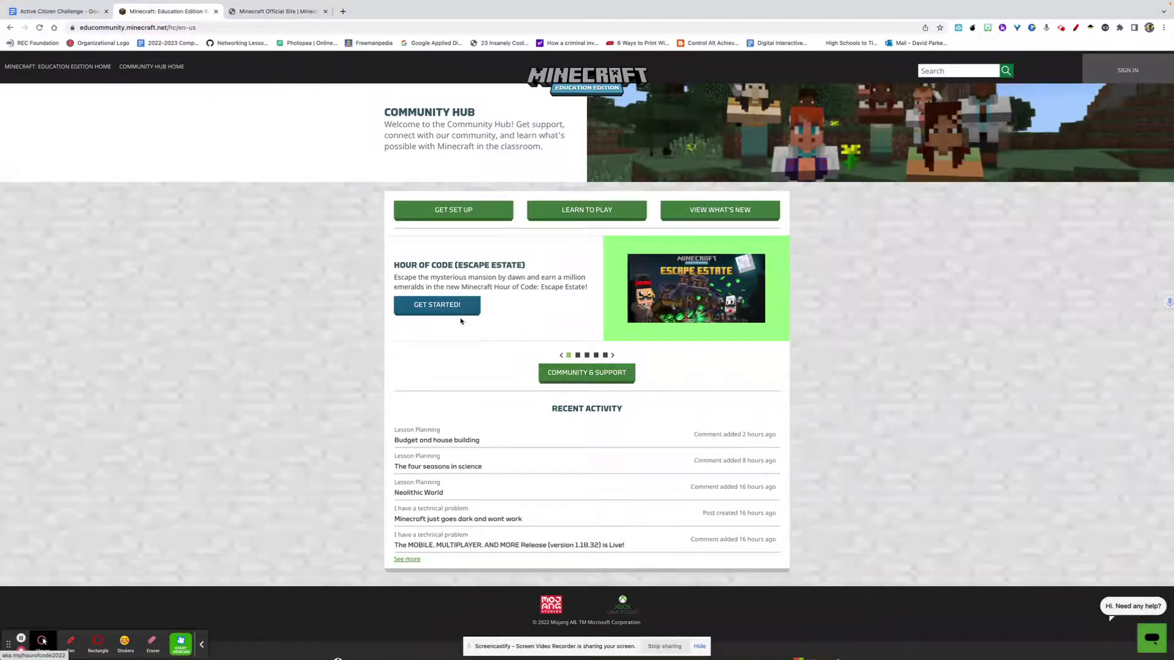
scroll(460, 318, down, 1)
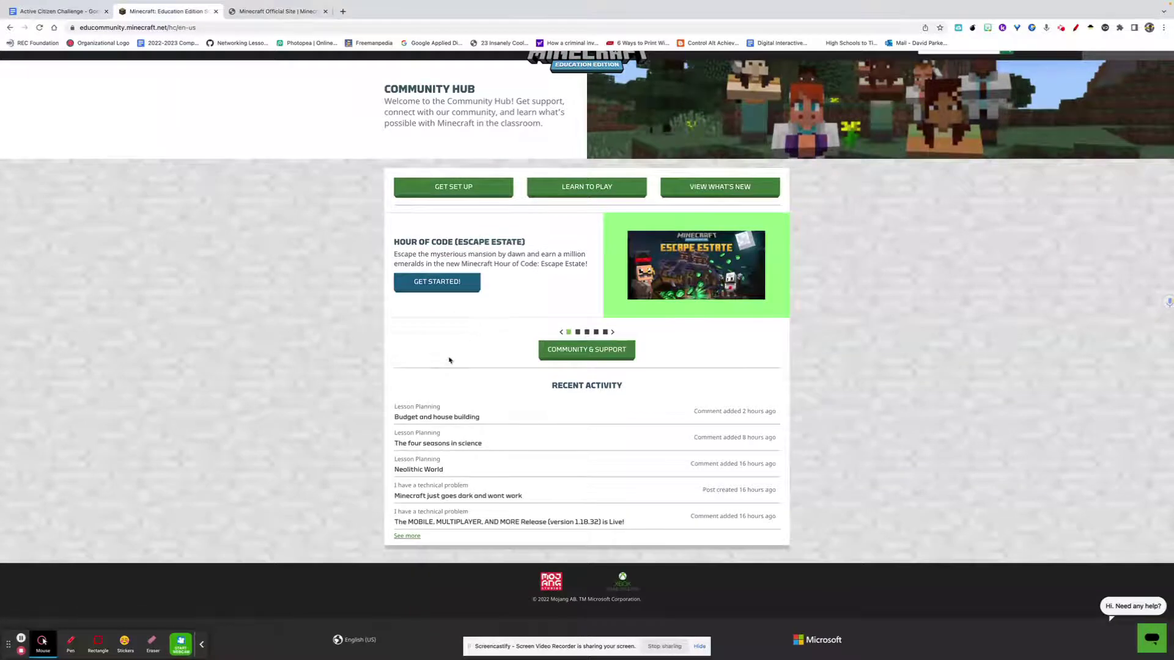
click(74, 10)
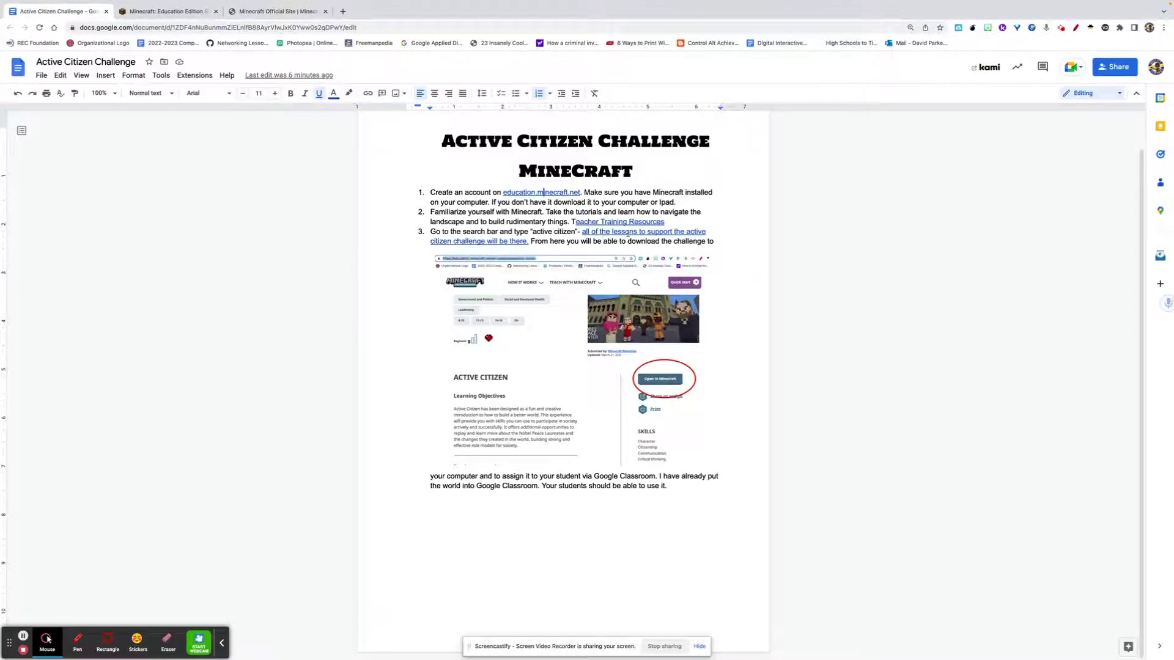
click(629, 223)
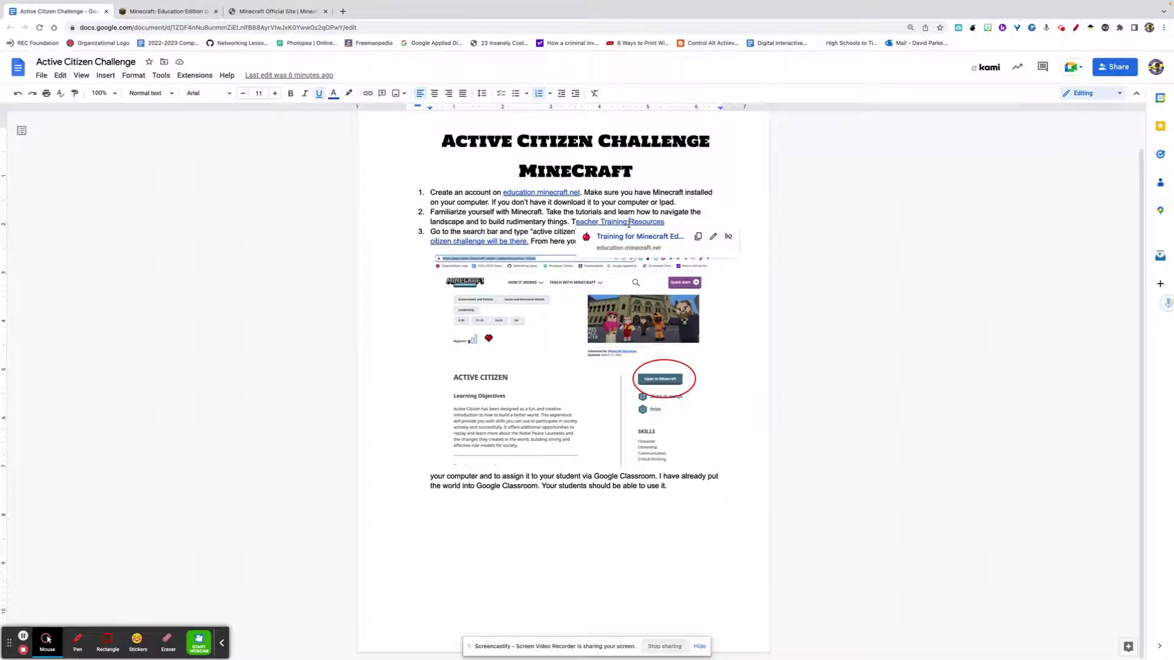
Step: Open Teacher Training Resources and mark the MINECRAFT 101, 201, 301 courses and Certified Teacher badge
click(639, 238)
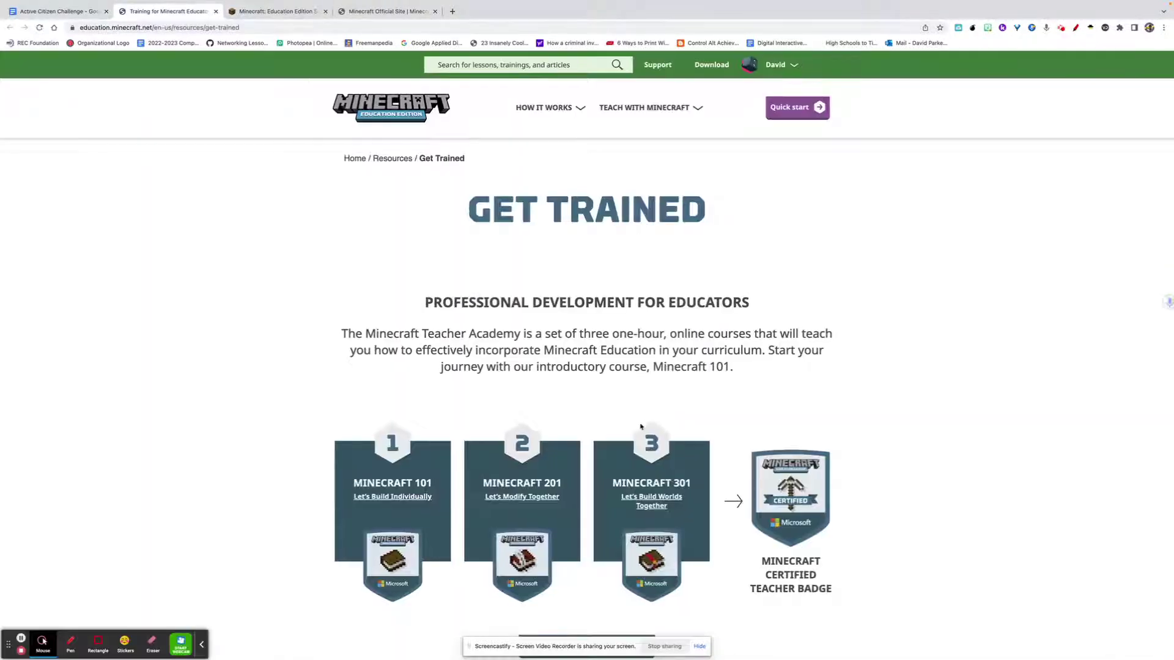
scroll(613, 489, down, 2)
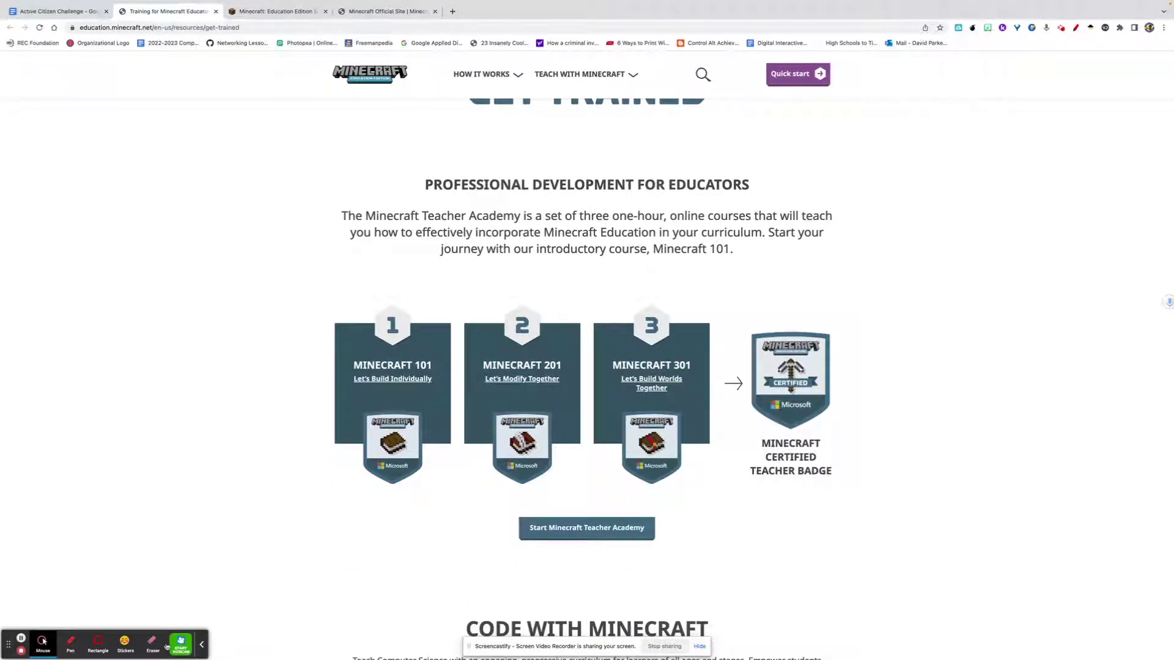
click(70, 642)
mouse_move(746, 289)
mouse_down()
mouse_move(458, 284)
mouse_move(376, 367)
mouse_move(590, 414)
mouse_move(755, 317)
mouse_move(743, 288)
mouse_up()
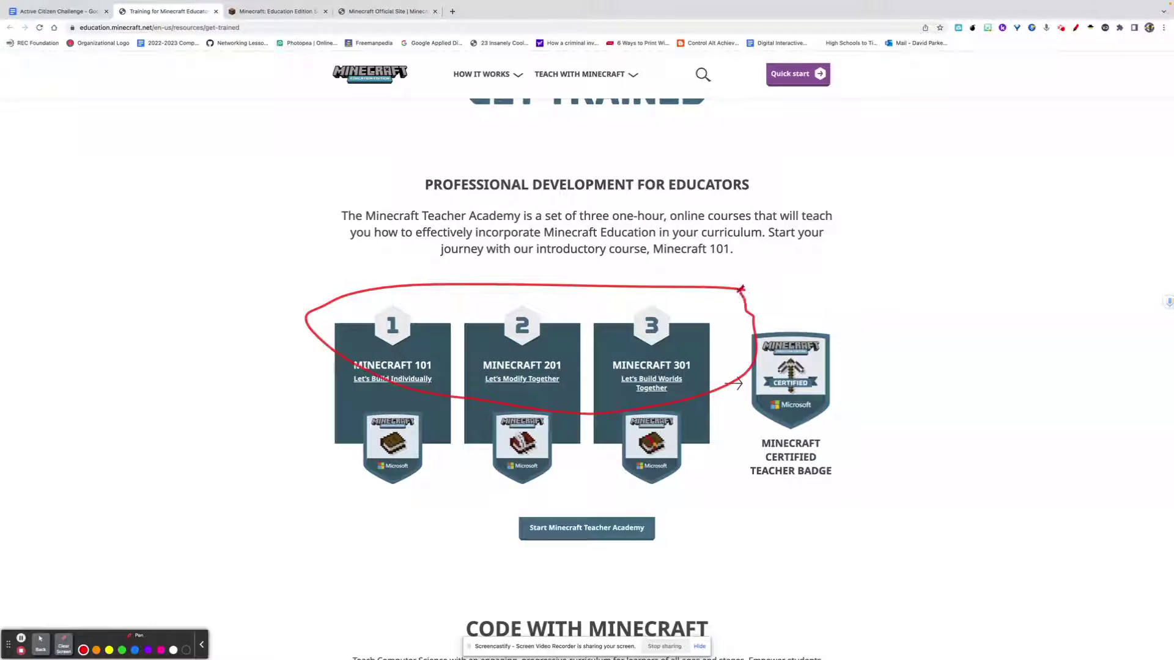
drag(357, 509, 380, 497)
drag(446, 516, 502, 486)
drag(582, 502, 642, 488)
mouse_move(873, 335)
mouse_down()
mouse_move(713, 323)
mouse_move(832, 471)
mouse_move(847, 319)
mouse_move(839, 325)
mouse_up()
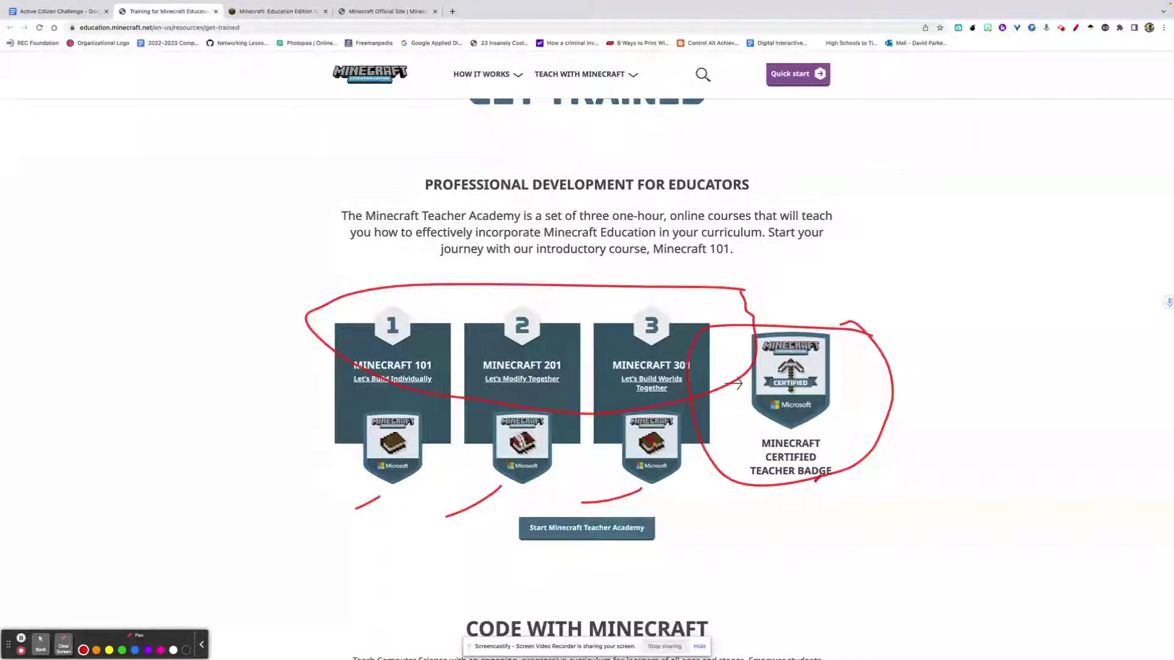
scroll(817, 481, up, 3)
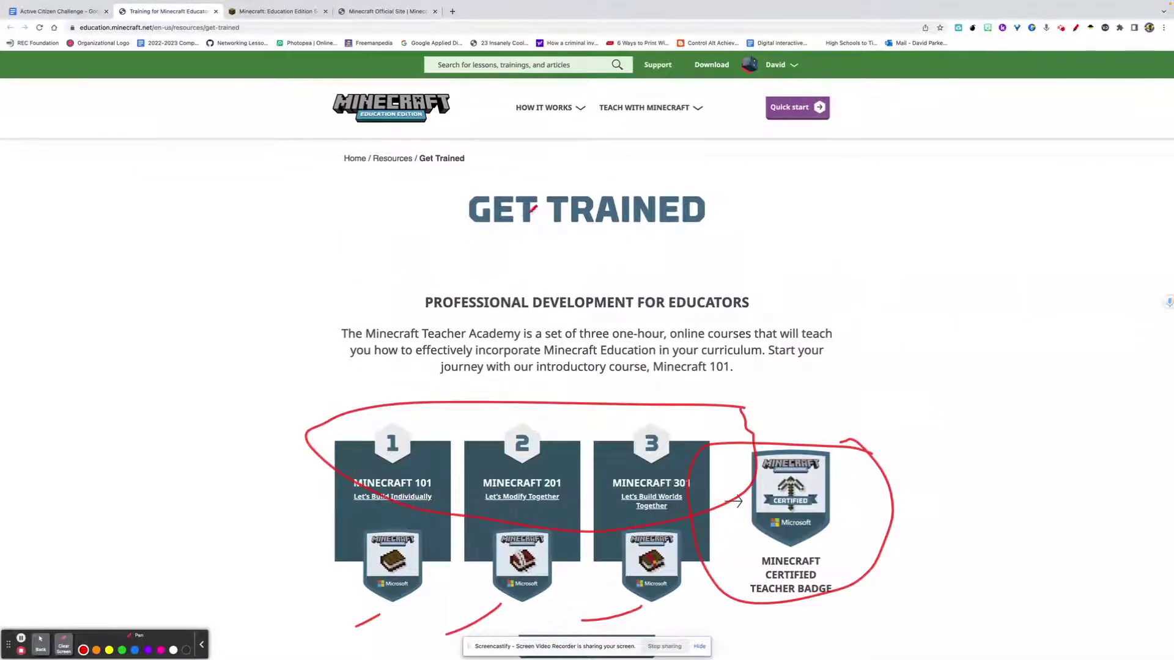
click(63, 645)
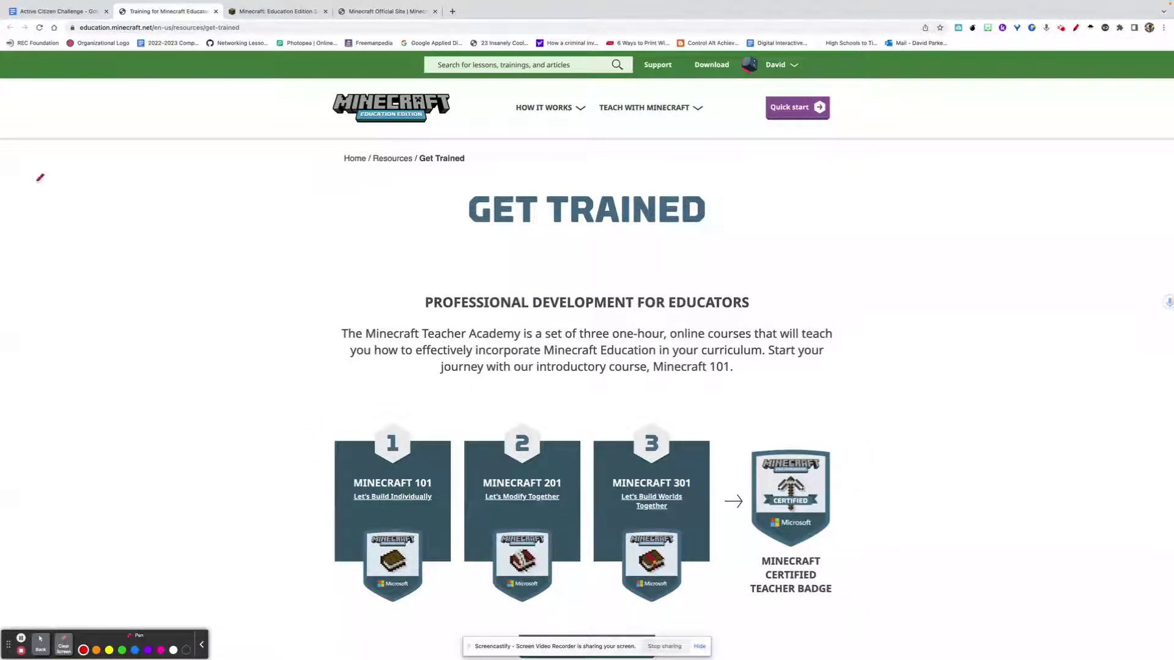
Step: Back in the document, mark its title, first step and the part about learning to navigate
click(38, 12)
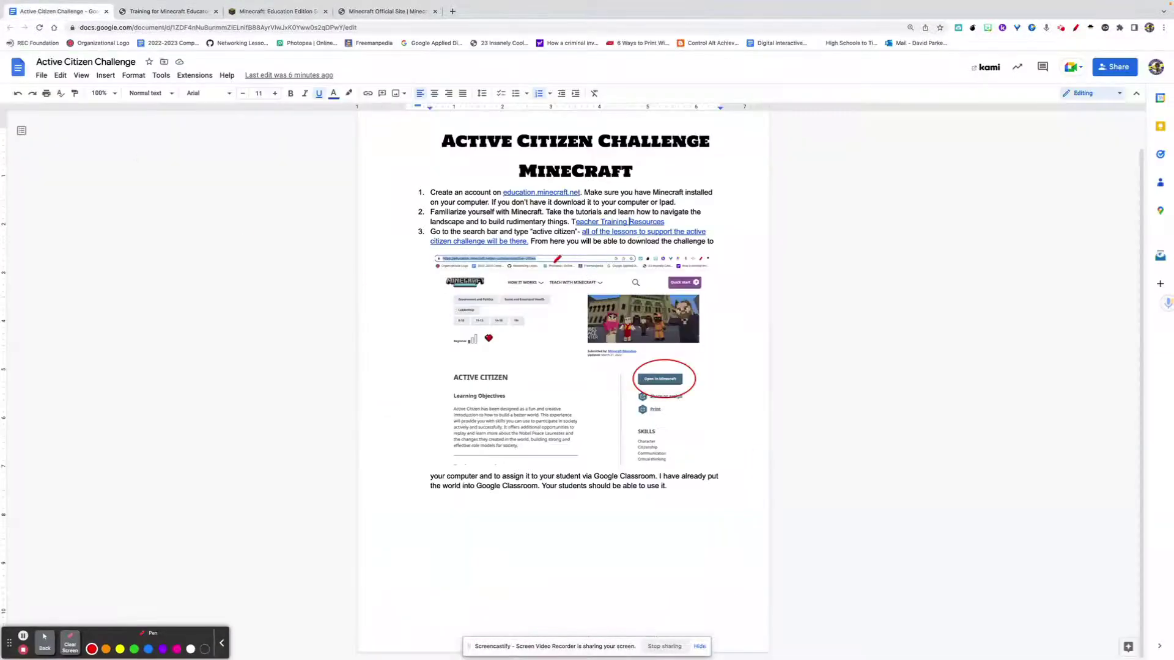
mouse_move(419, 119)
mouse_down()
mouse_move(441, 162)
mouse_move(494, 172)
mouse_up()
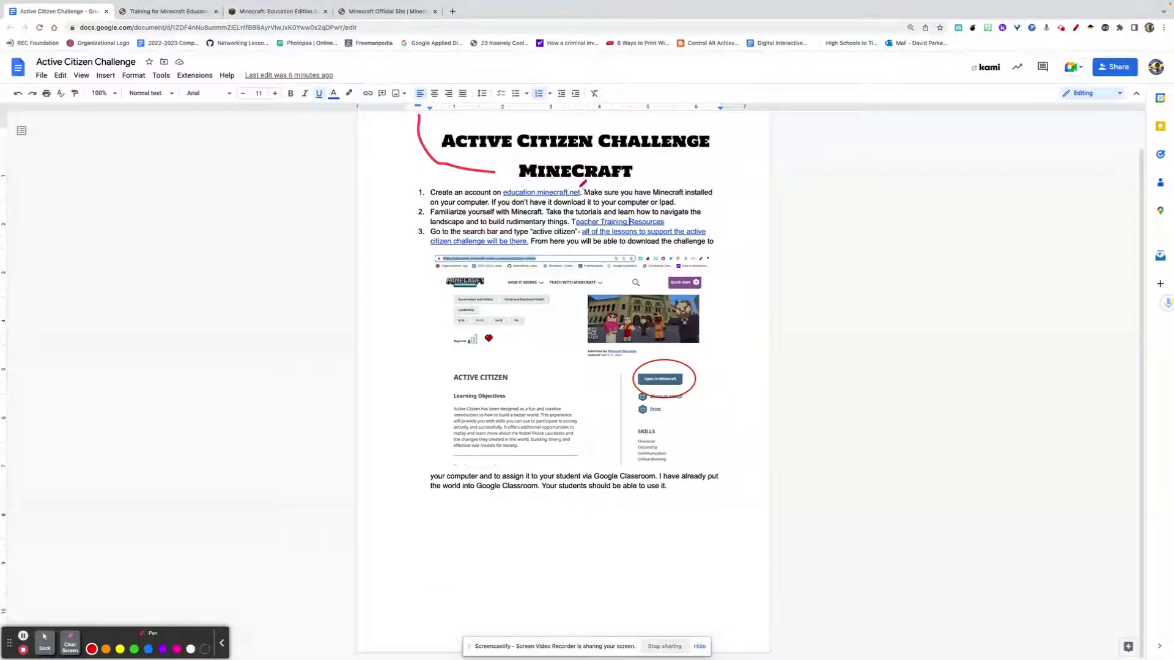
mouse_move(427, 178)
mouse_down()
mouse_move(409, 185)
mouse_move(435, 197)
mouse_move(428, 179)
mouse_up()
mouse_move(676, 218)
mouse_down()
mouse_move(591, 208)
mouse_move(568, 219)
mouse_move(654, 228)
mouse_move(676, 214)
mouse_up()
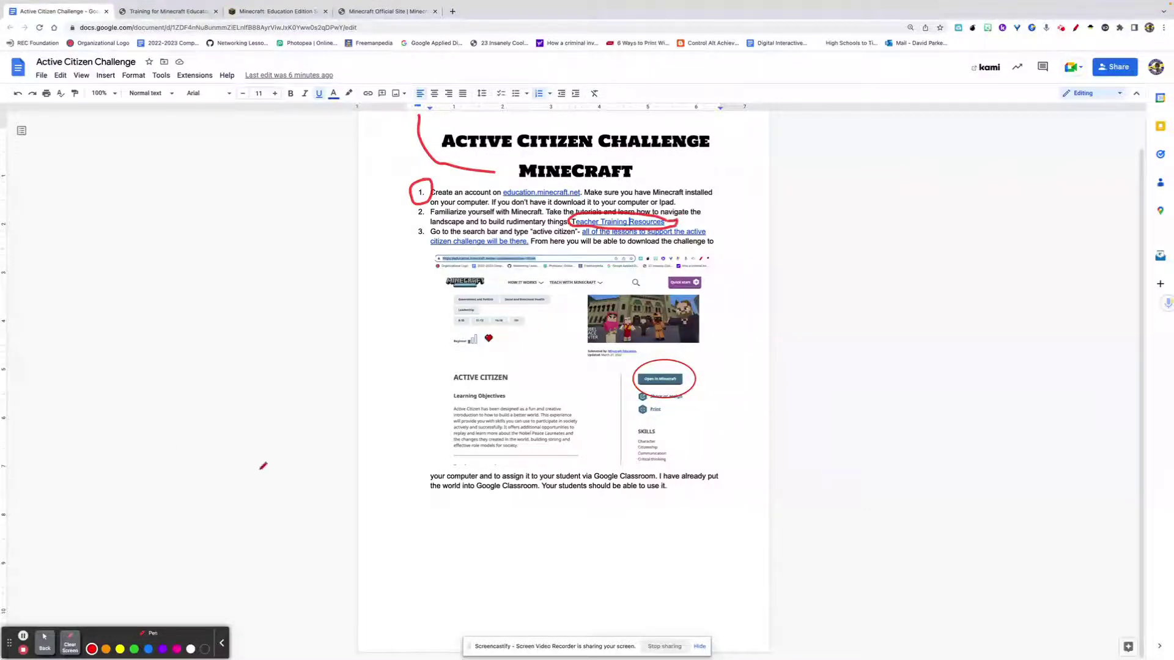
Step: Clear the pen markings and open the step-3 'all of the lessons' link in a new tab
click(70, 644)
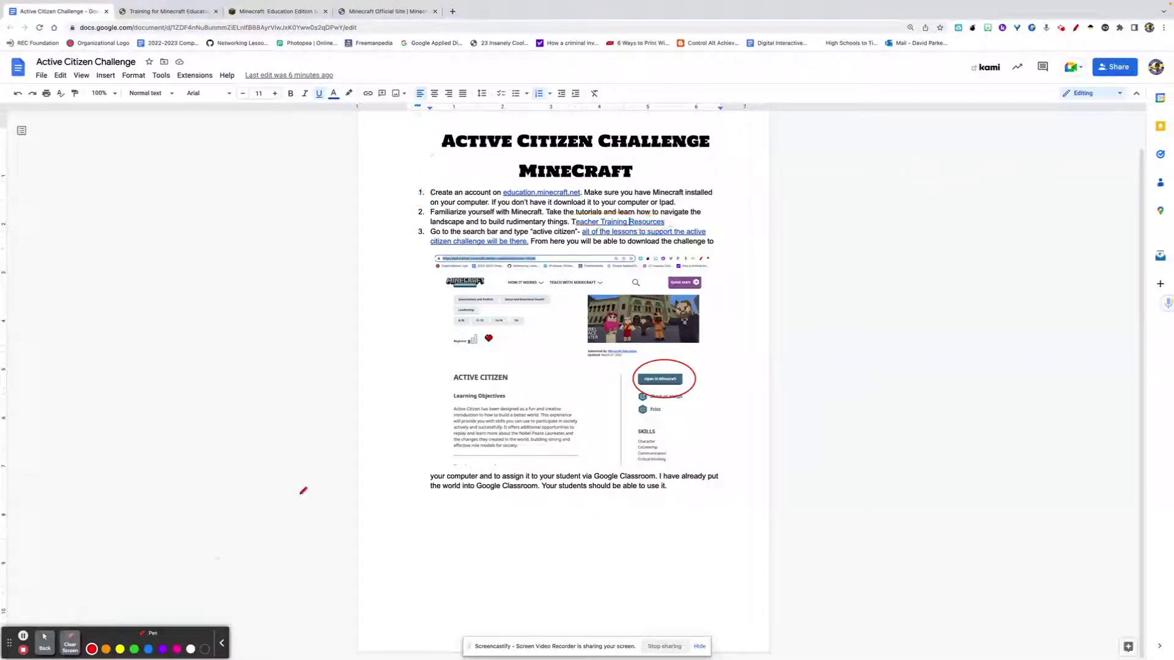
click(45, 644)
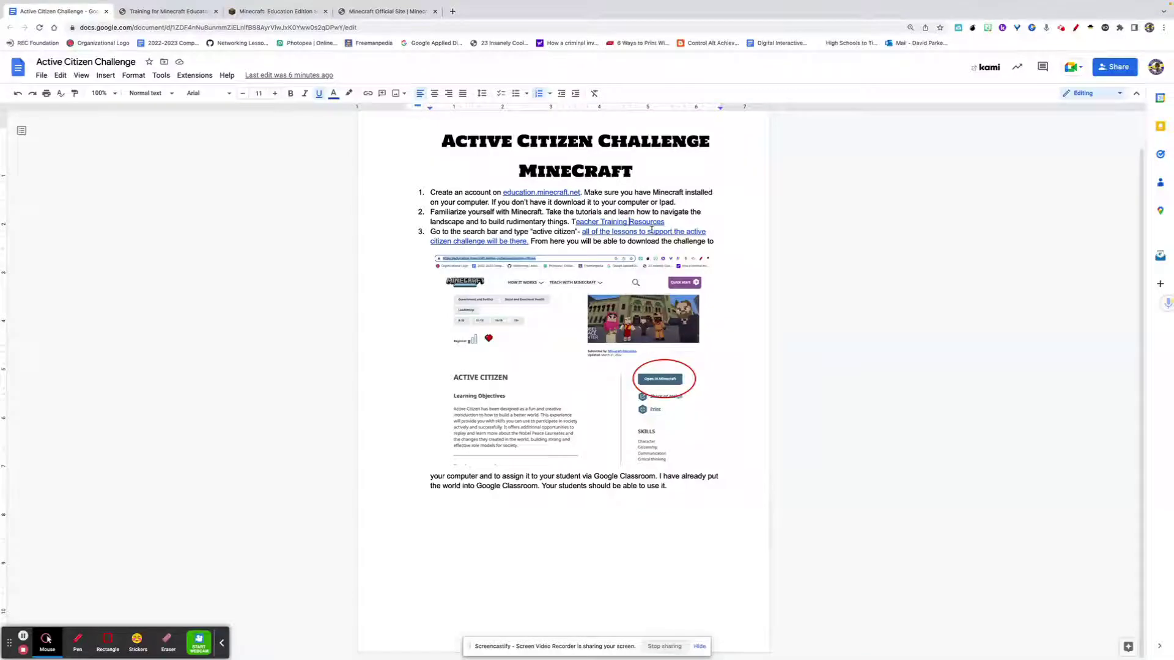
click(636, 232)
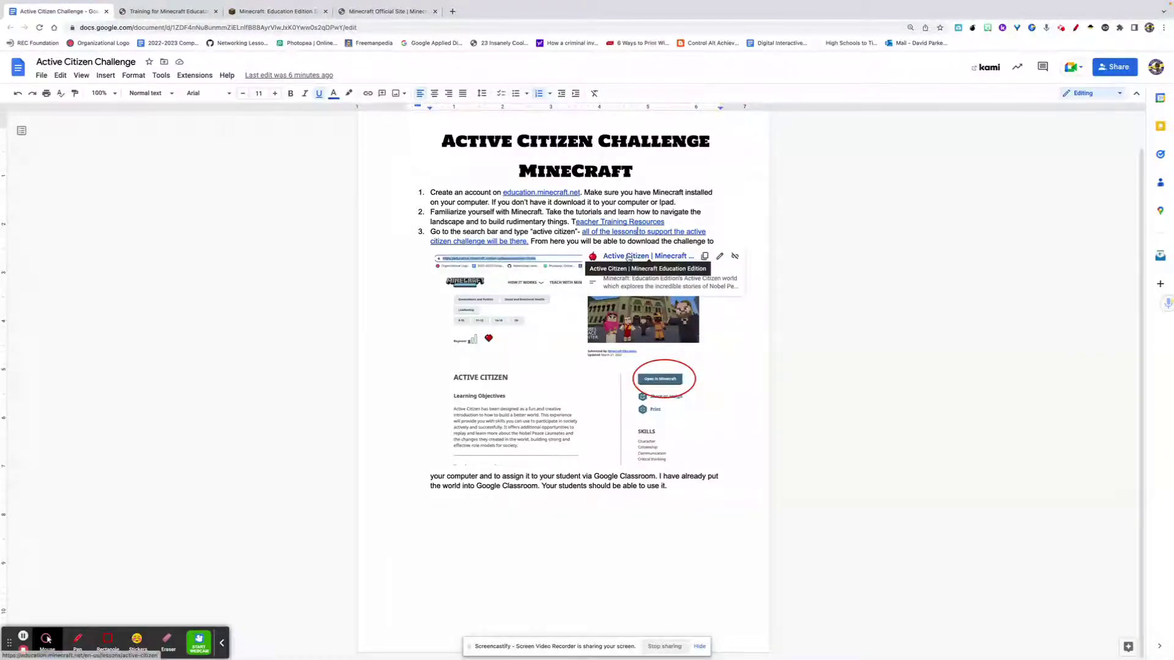
click(629, 257)
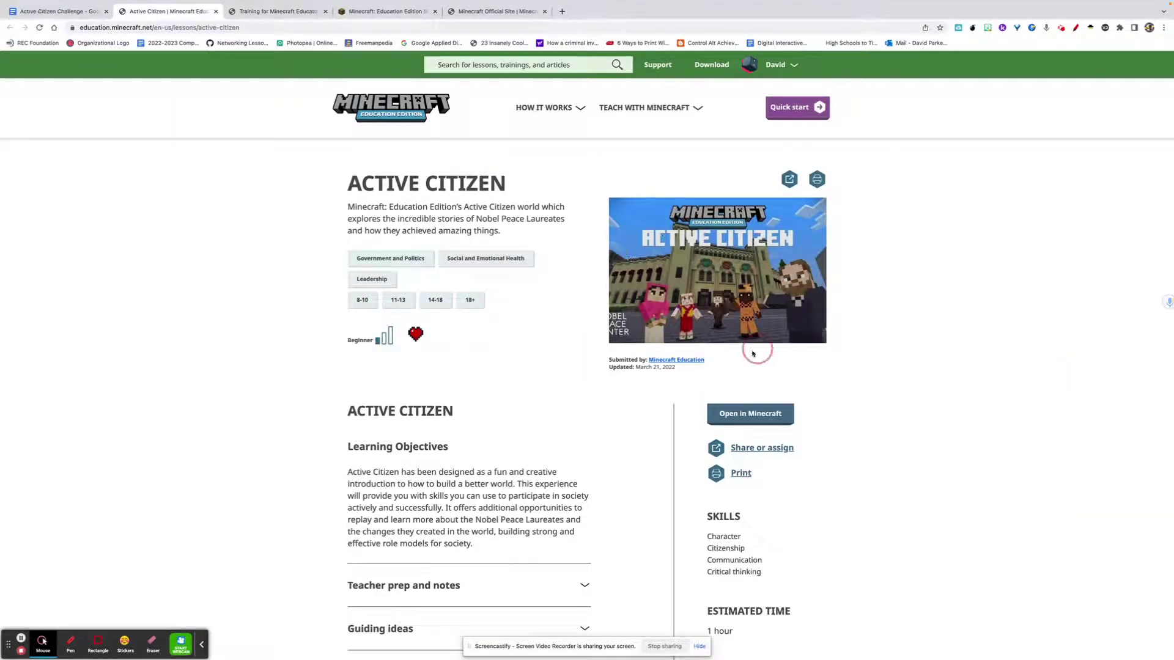
Step: Launch the Active Citizen world with 'Open in Minecraft'
click(761, 423)
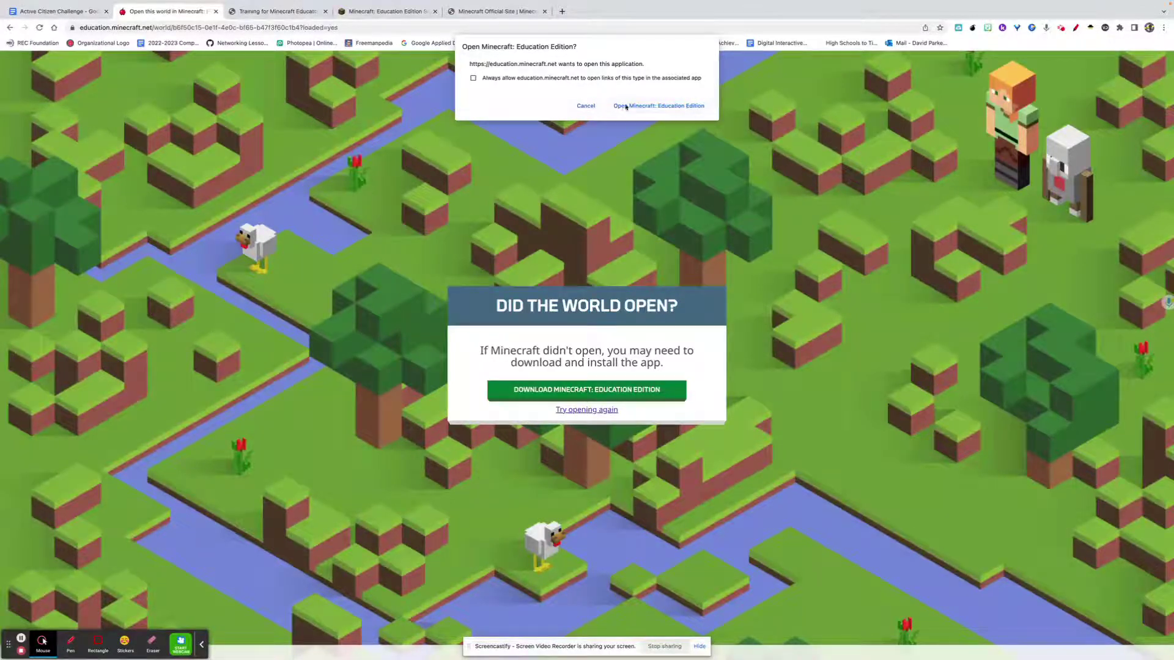
Step: Allow the site to open Minecraft: Education Edition, then go back to the Active Citizen lesson page
click(656, 107)
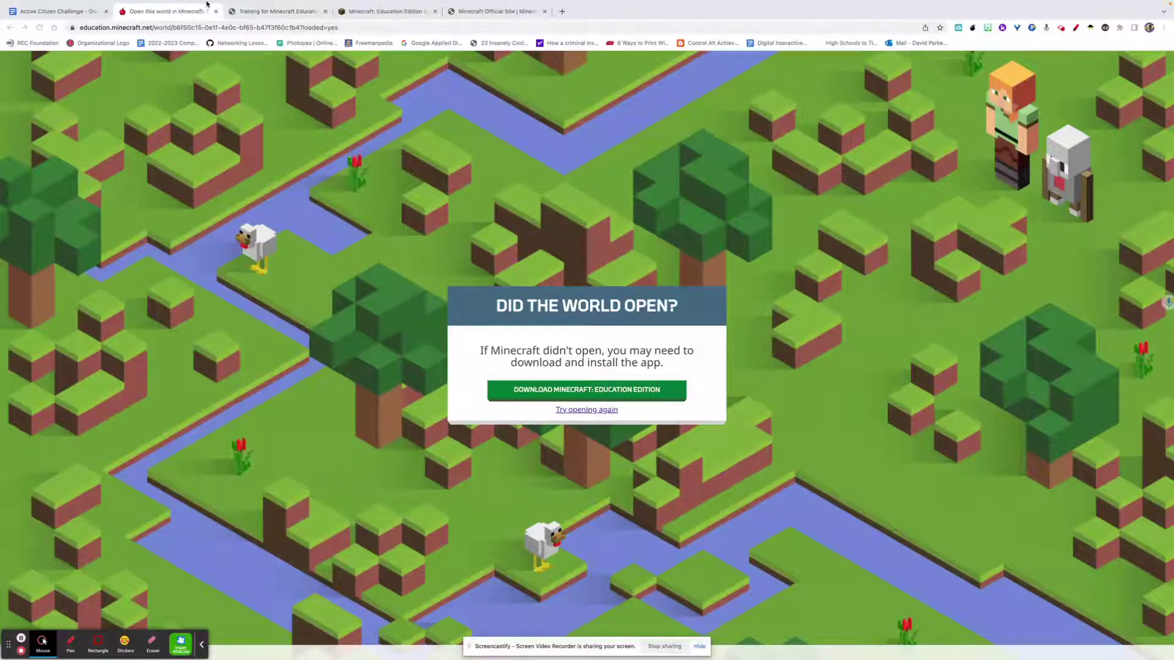
click(144, 13)
click(9, 28)
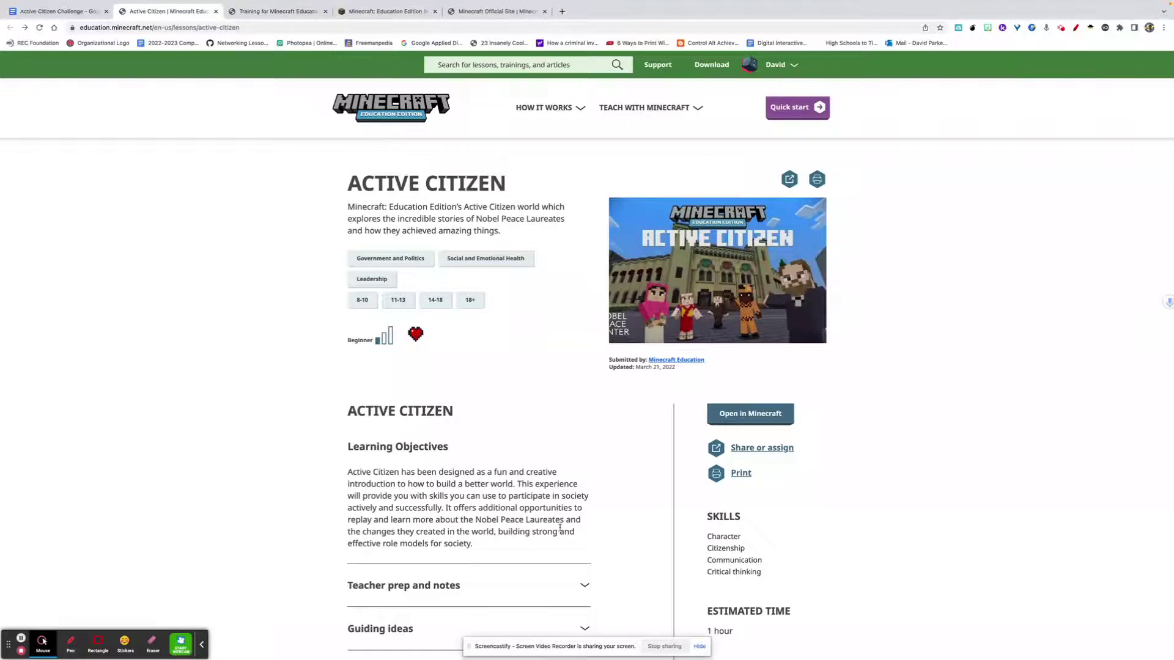
Step: Circle the lesson's 'Share or assign' option in red
click(71, 641)
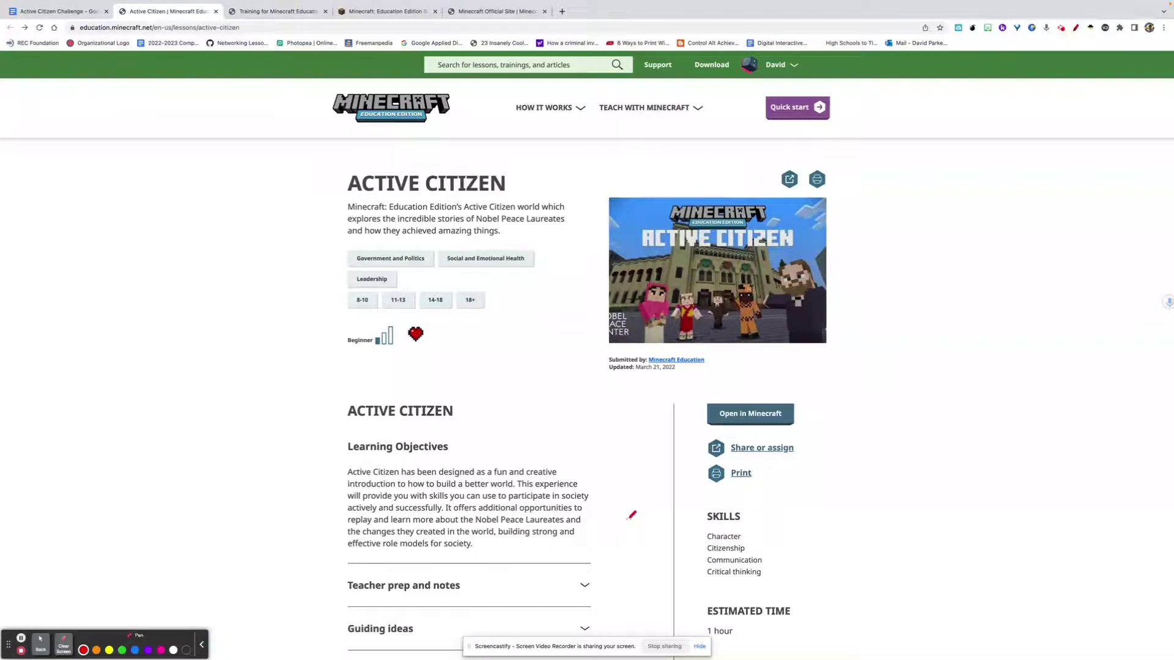
mouse_move(812, 435)
mouse_down()
mouse_move(732, 432)
mouse_move(701, 450)
mouse_move(743, 459)
mouse_move(812, 451)
mouse_move(817, 439)
mouse_up()
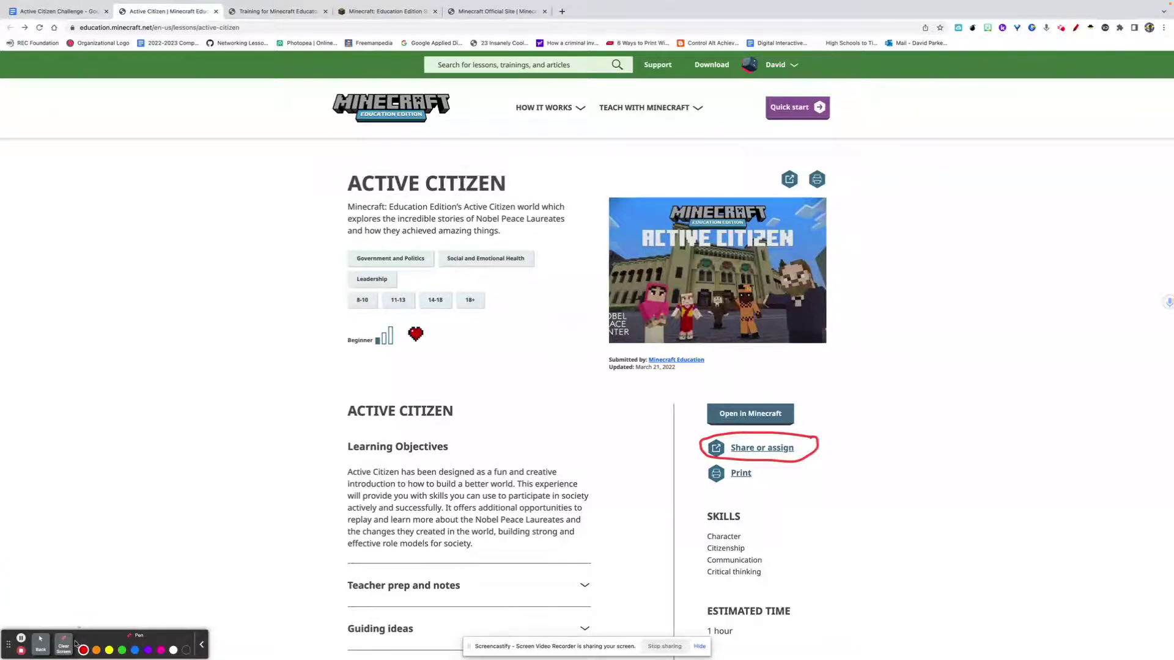
click(49, 646)
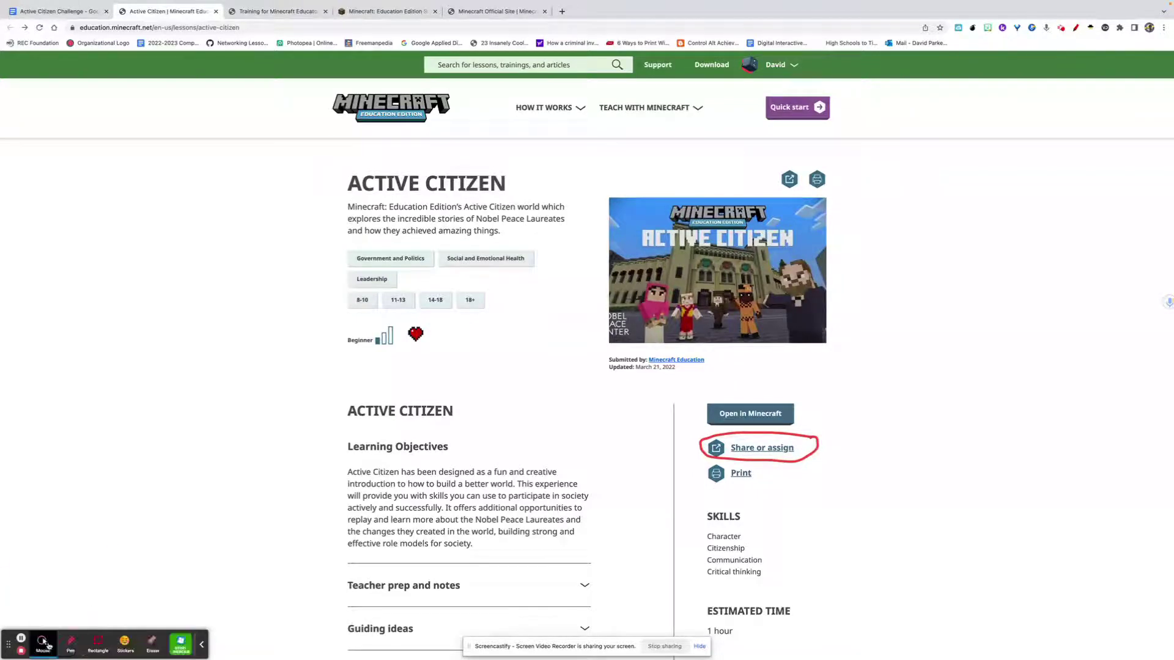
Step: Point out the Print option, then share the lesson to Google Classroom
click(750, 450)
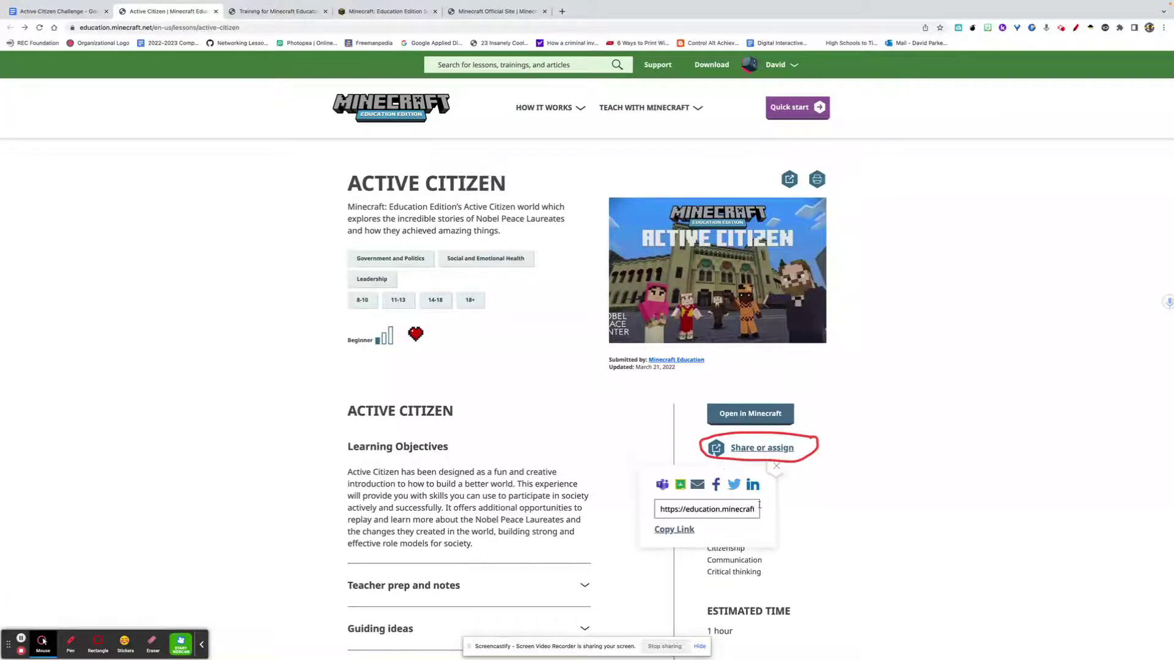
click(70, 643)
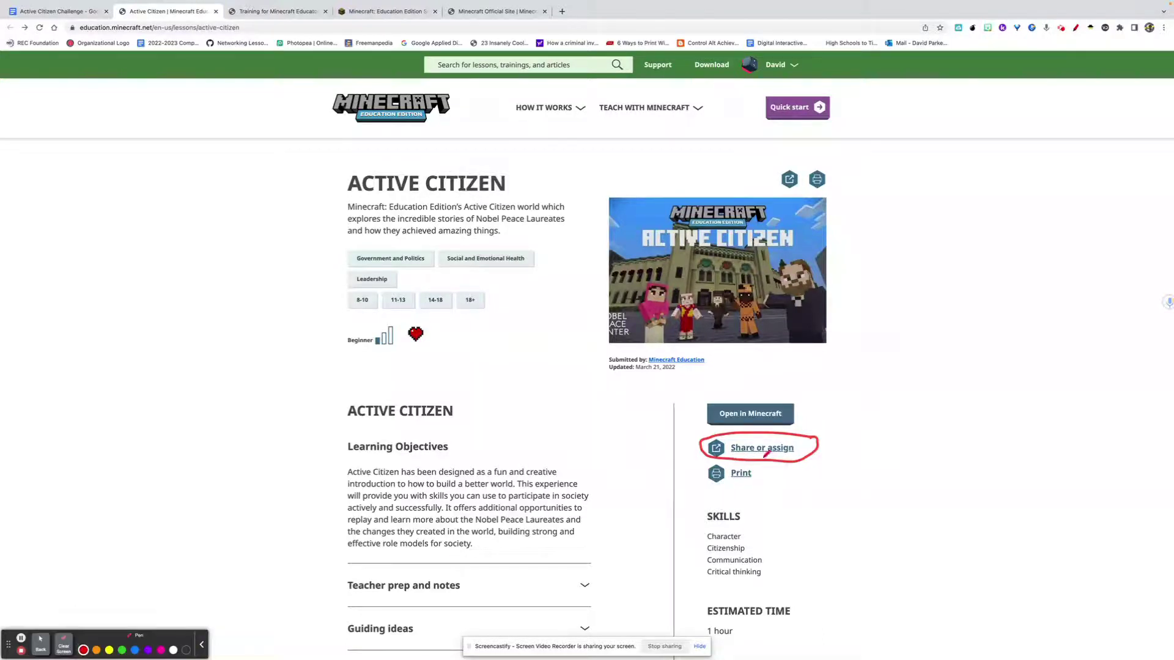
mouse_move(742, 519)
mouse_down()
mouse_move(737, 482)
mouse_move(749, 481)
mouse_move(734, 489)
mouse_up()
click(38, 648)
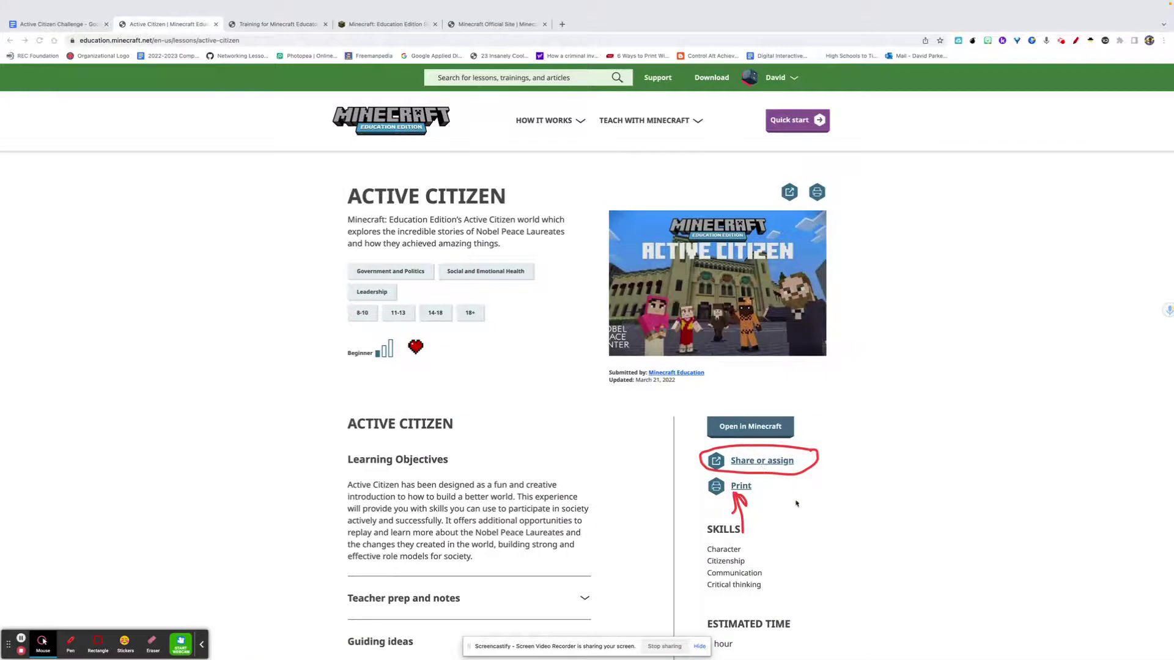
click(769, 451)
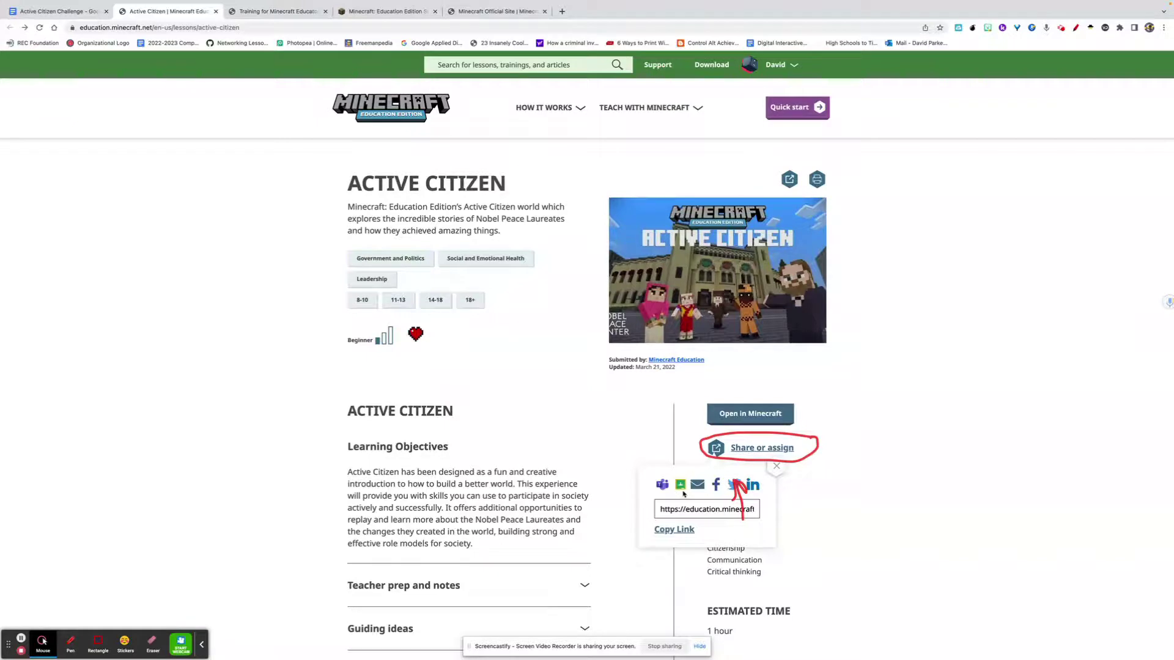
click(680, 485)
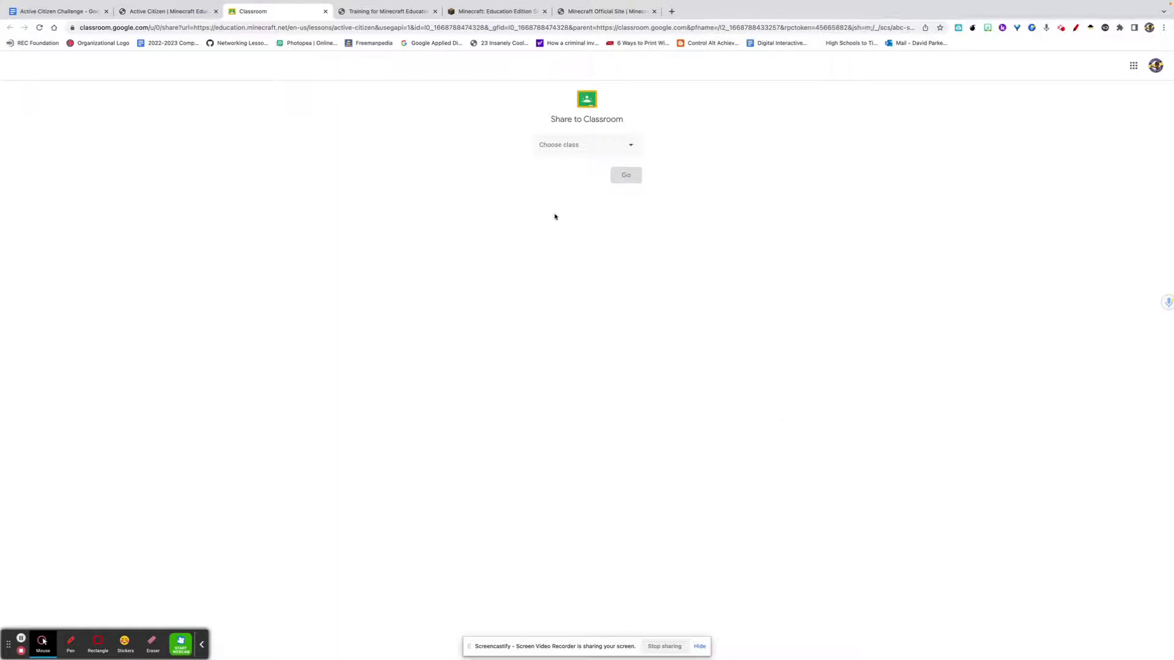
Step: Scroll through the 'Choose class' list, then return to the Active Citizen Challenge document
click(632, 147)
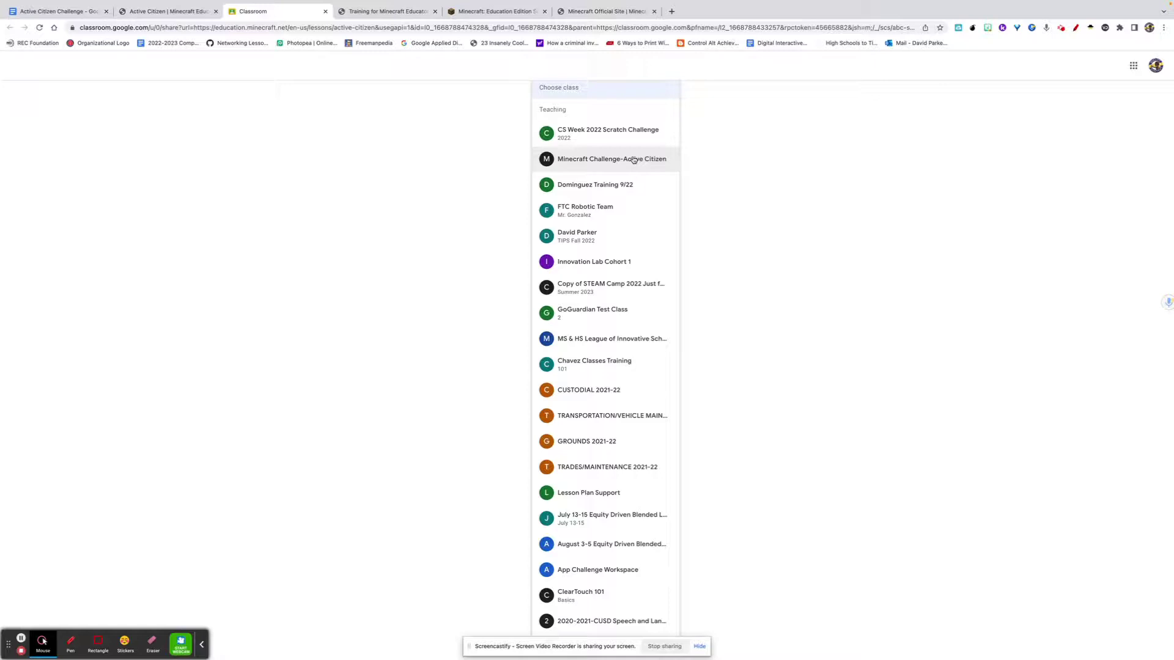
scroll(640, 155, down, 2)
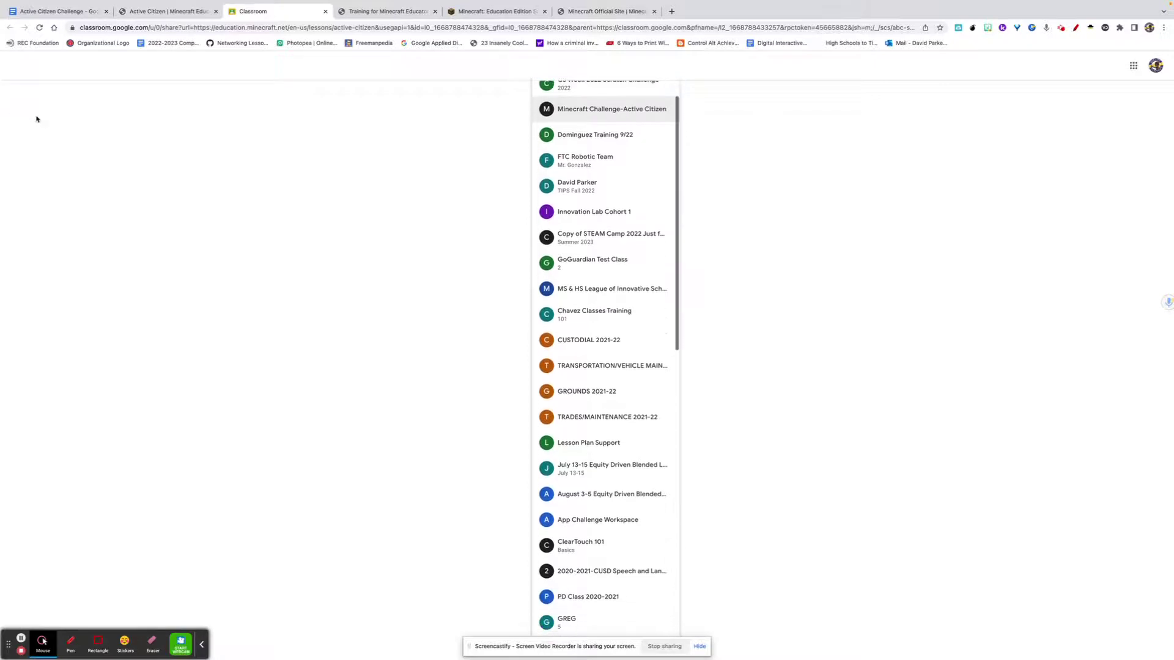
click(84, 11)
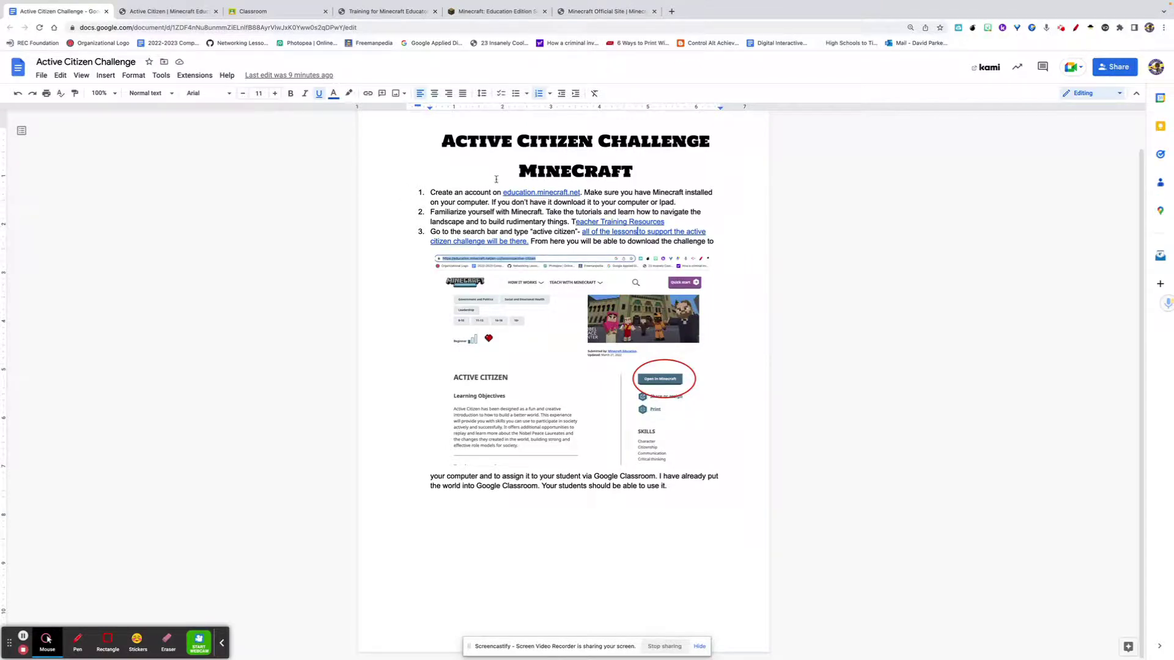
Step: Open the Active Citizen lesson from the step-3 'all of the lessons' link's preview
click(590, 232)
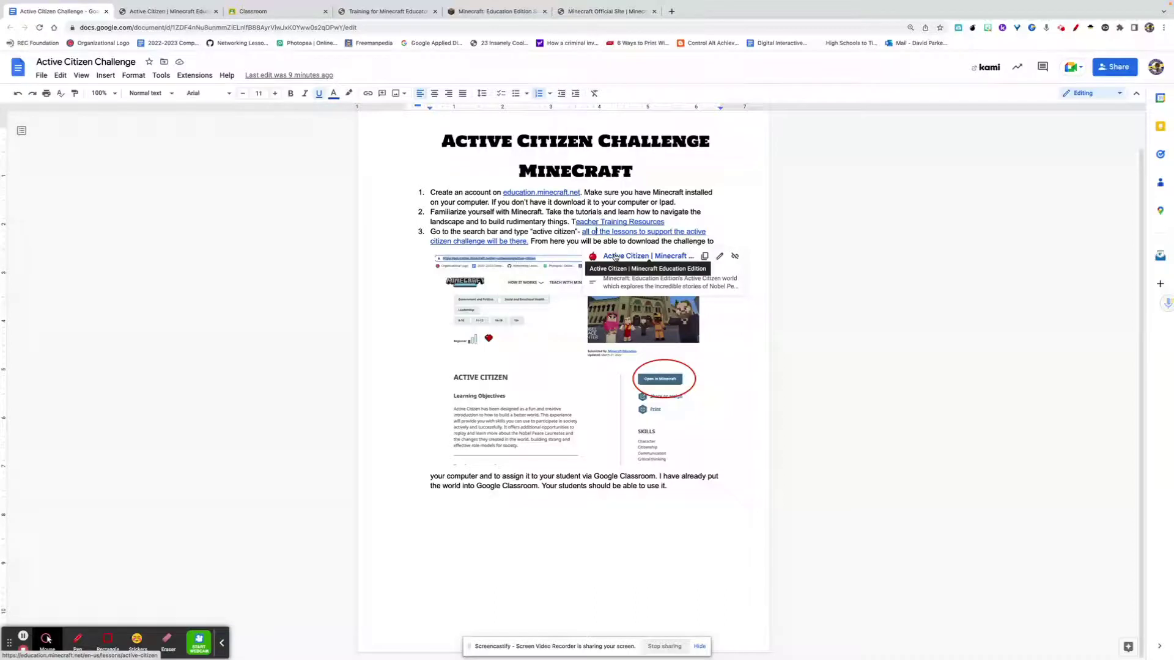
click(615, 258)
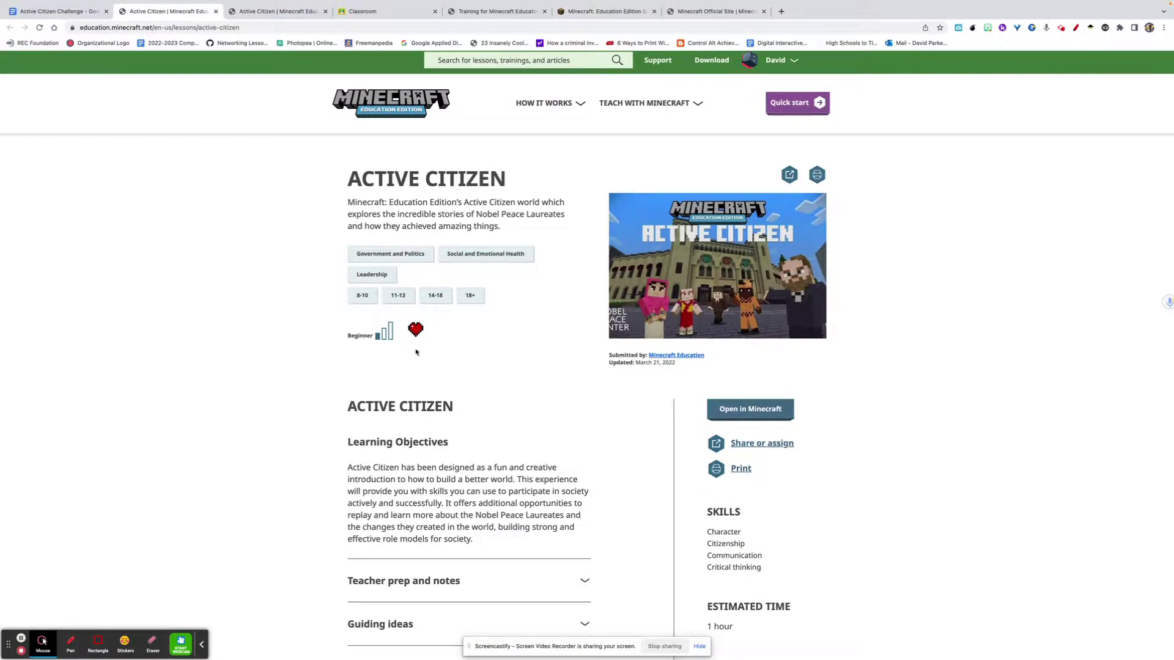
Step: Expand the Teacher prep and notes section of the Active Citizen lesson page
scroll(478, 409, down, 5)
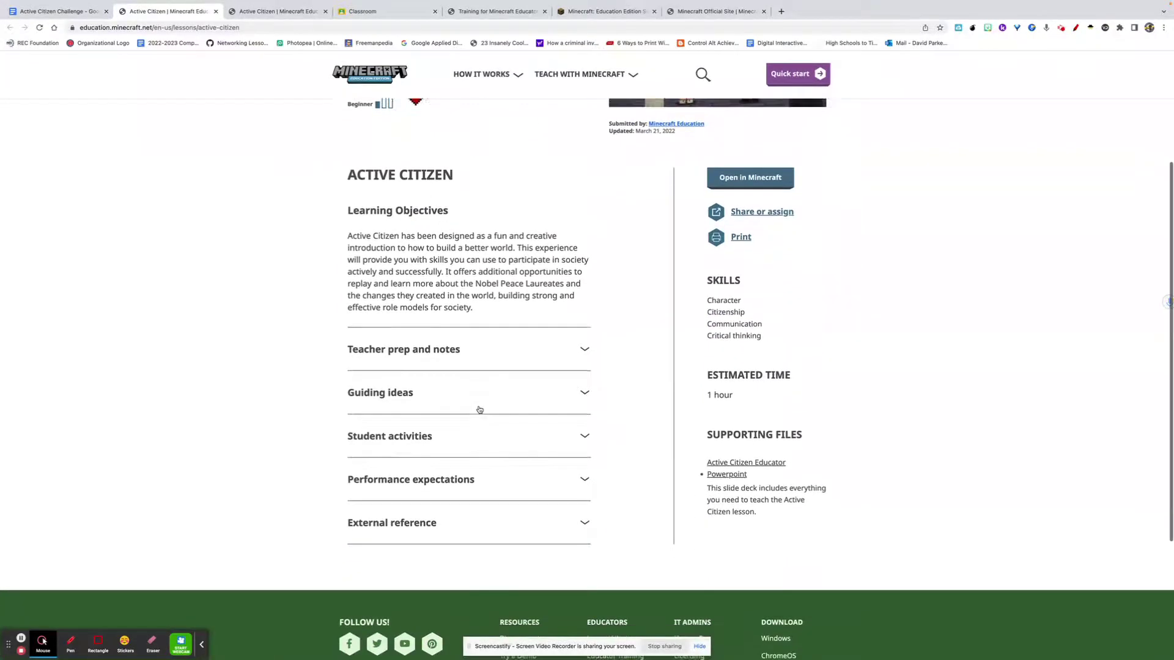
click(576, 311)
scroll(549, 345, down, 3)
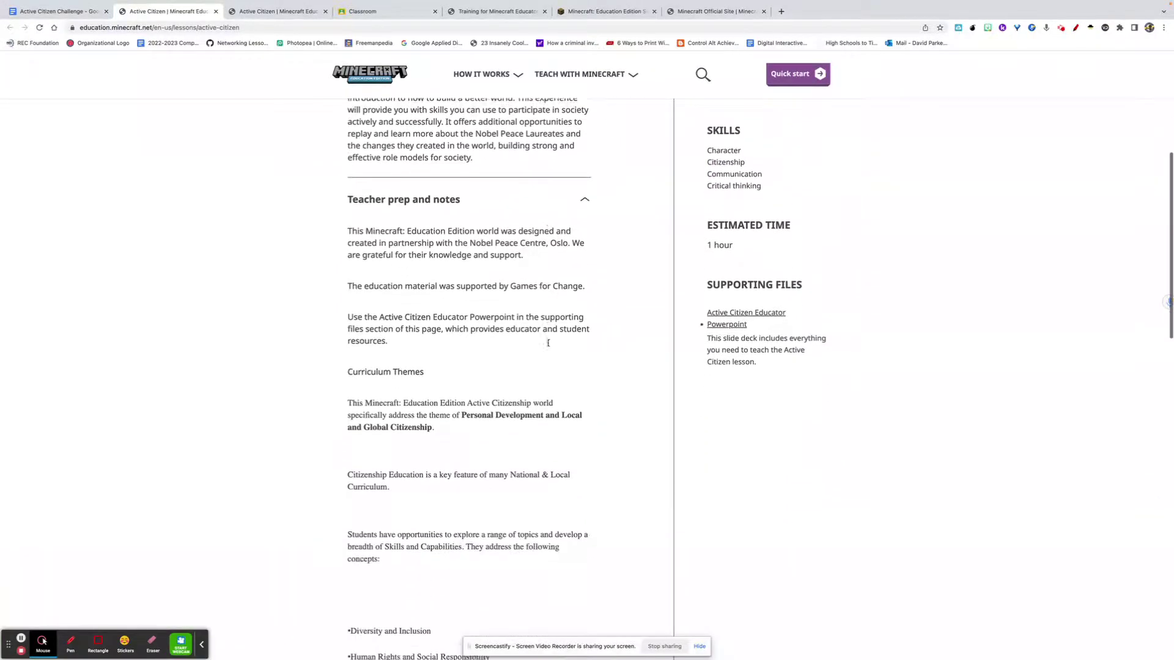
scroll(548, 345, down, 4)
click(414, 270)
Step: Expand the Student activities and Performance expectations sections further down the lesson page
scroll(480, 285, down, 10)
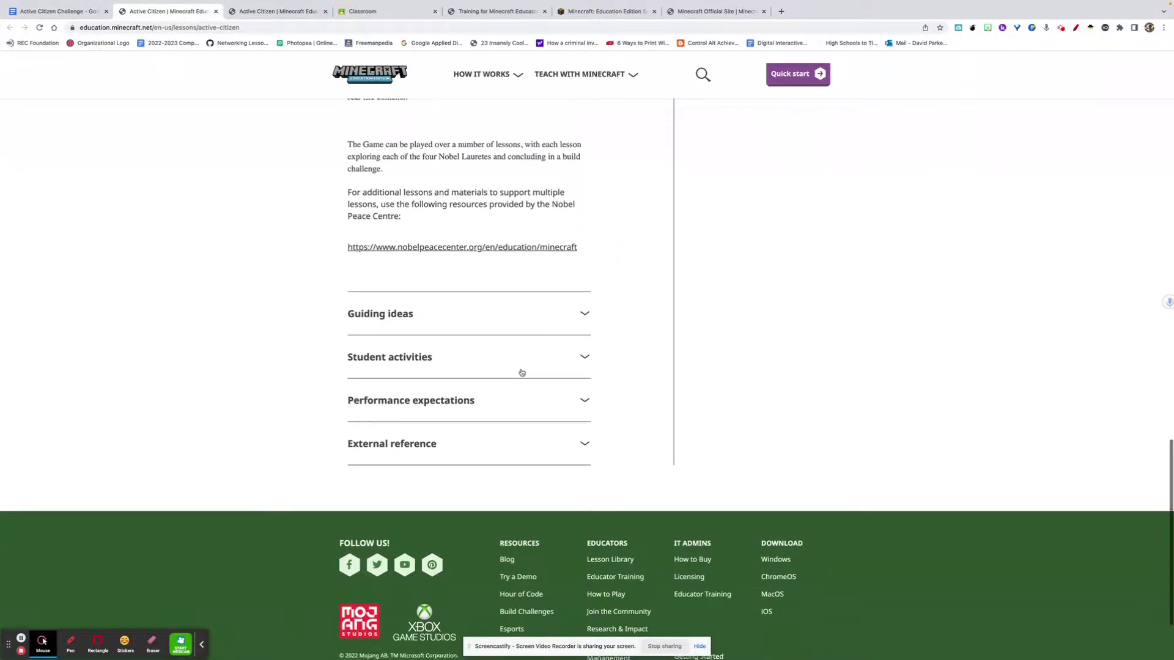
scroll(523, 370, down, 2)
click(584, 315)
scroll(578, 343, down, 2)
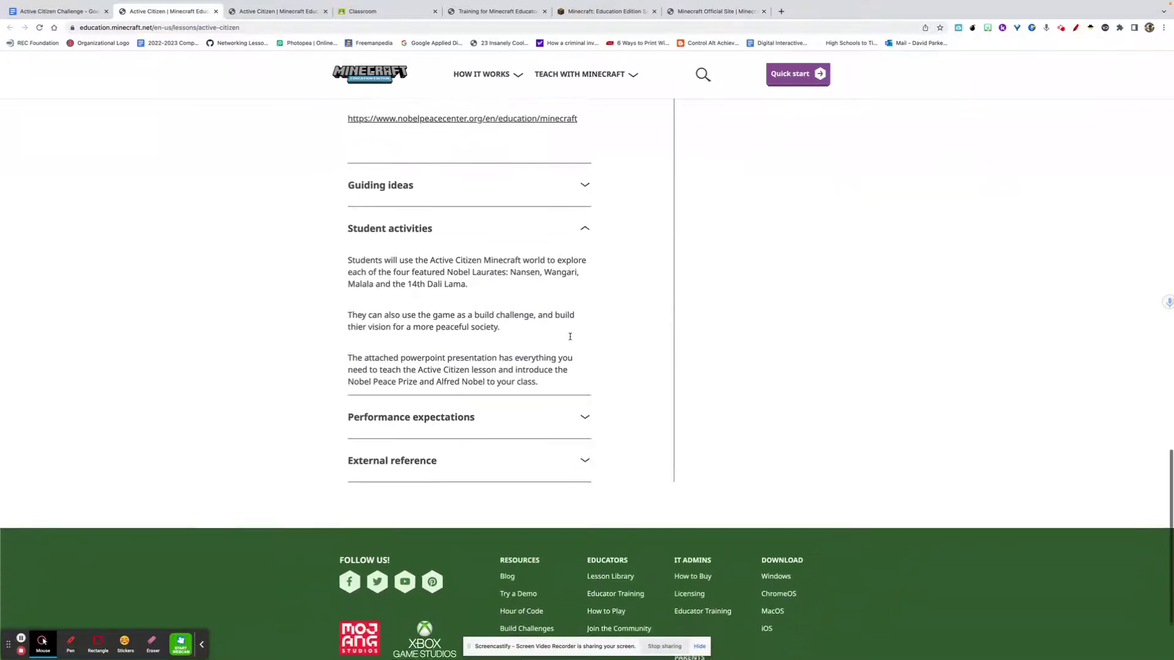
click(584, 377)
Step: Review the expanded lesson details, then return to the Active Citizen Challenge document
scroll(577, 376, down, 2)
scroll(576, 376, up, 15)
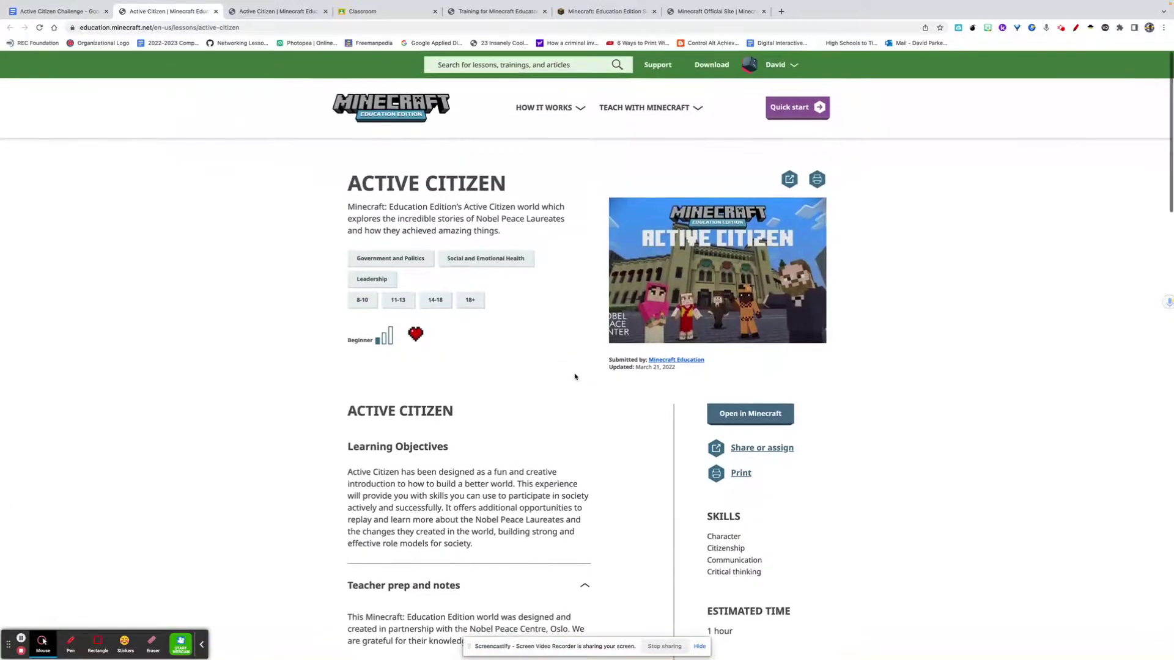
scroll(574, 373, down, 2)
scroll(574, 373, down, 1)
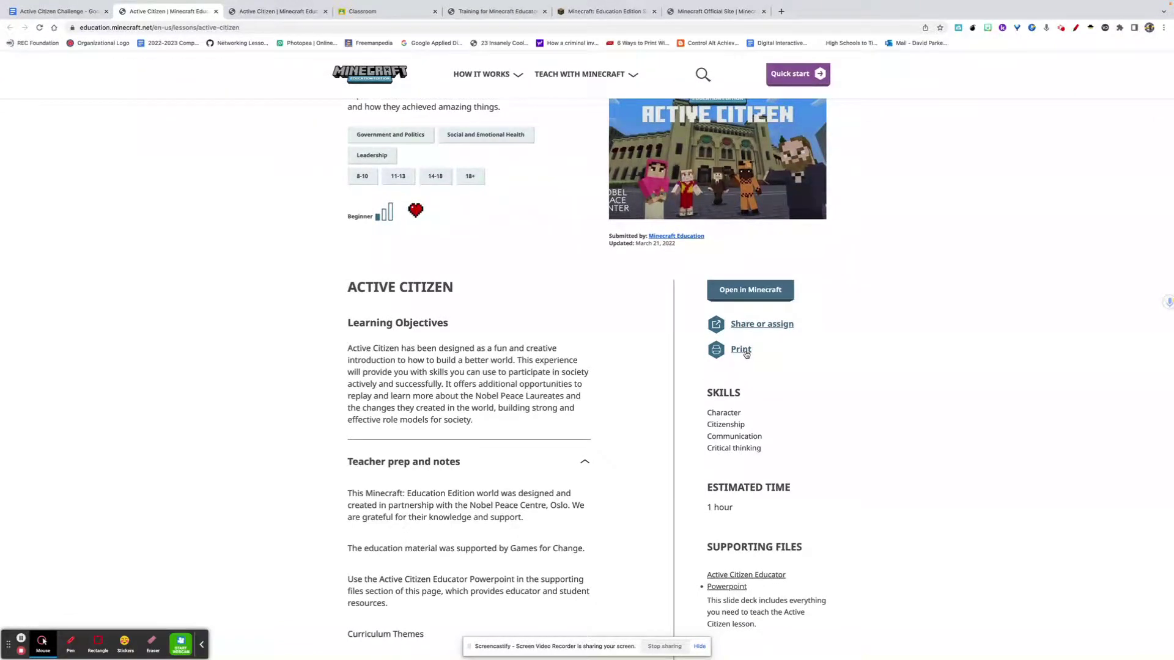
scroll(761, 380, up, 1)
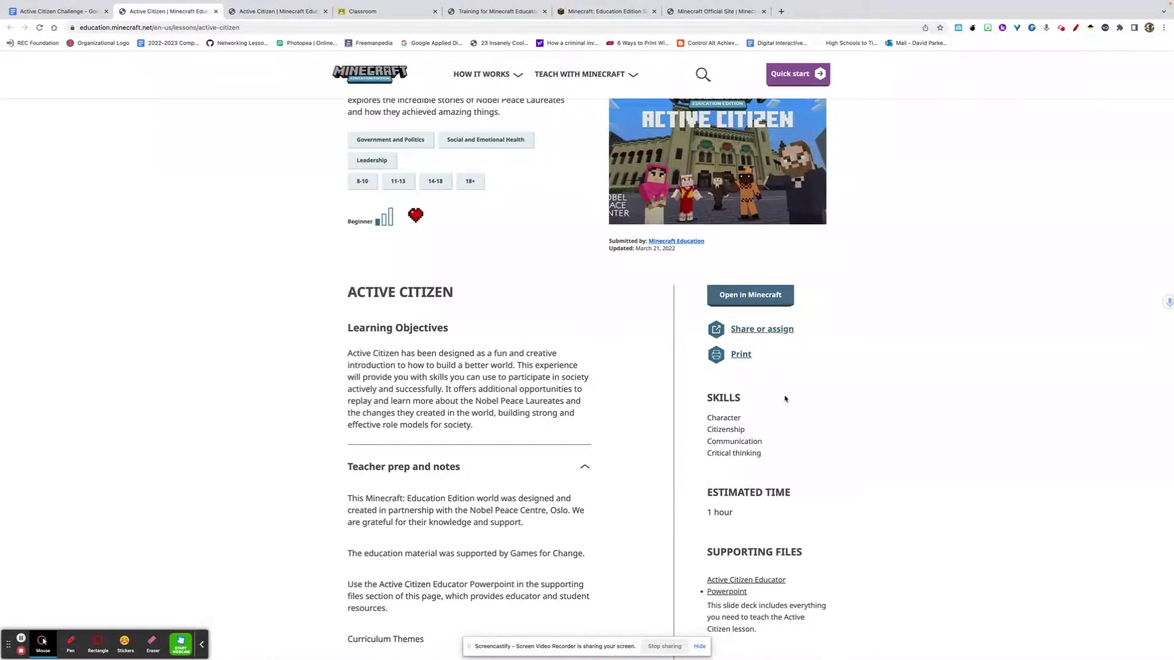
scroll(785, 398, down, 7)
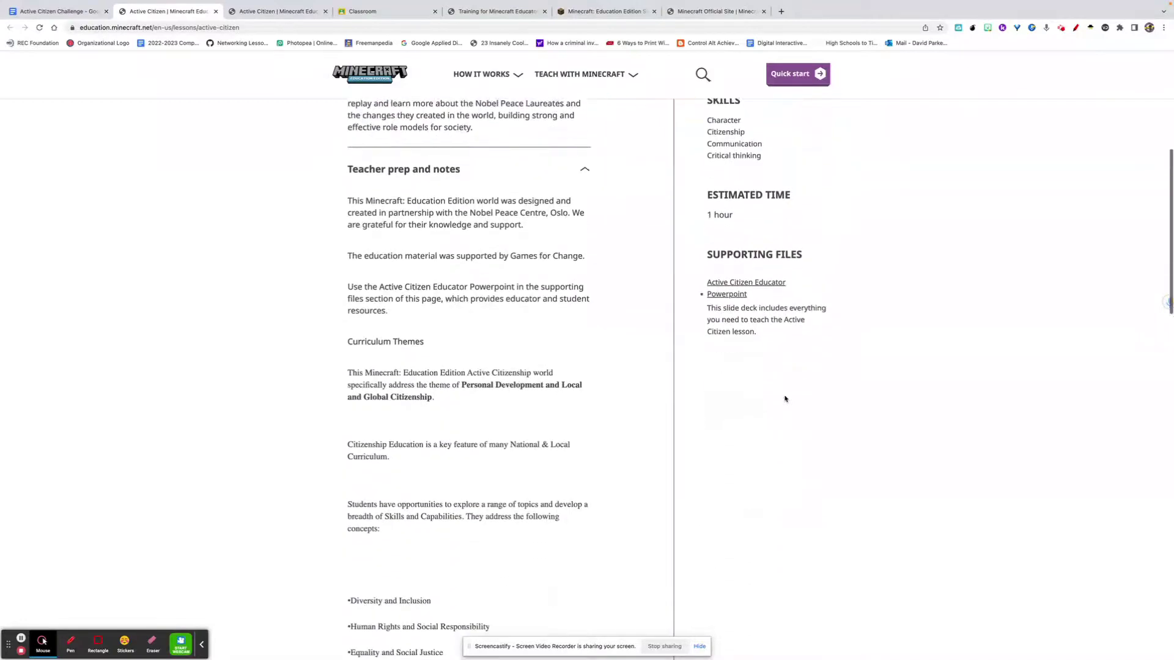
scroll(228, 218, up, 9)
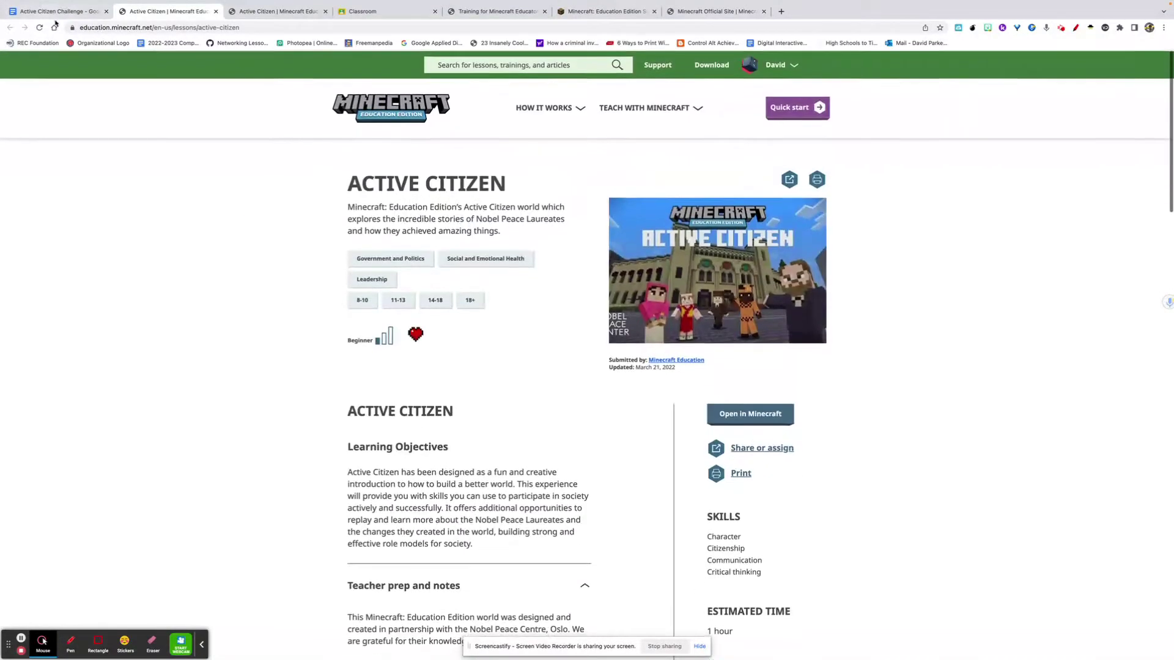
click(58, 12)
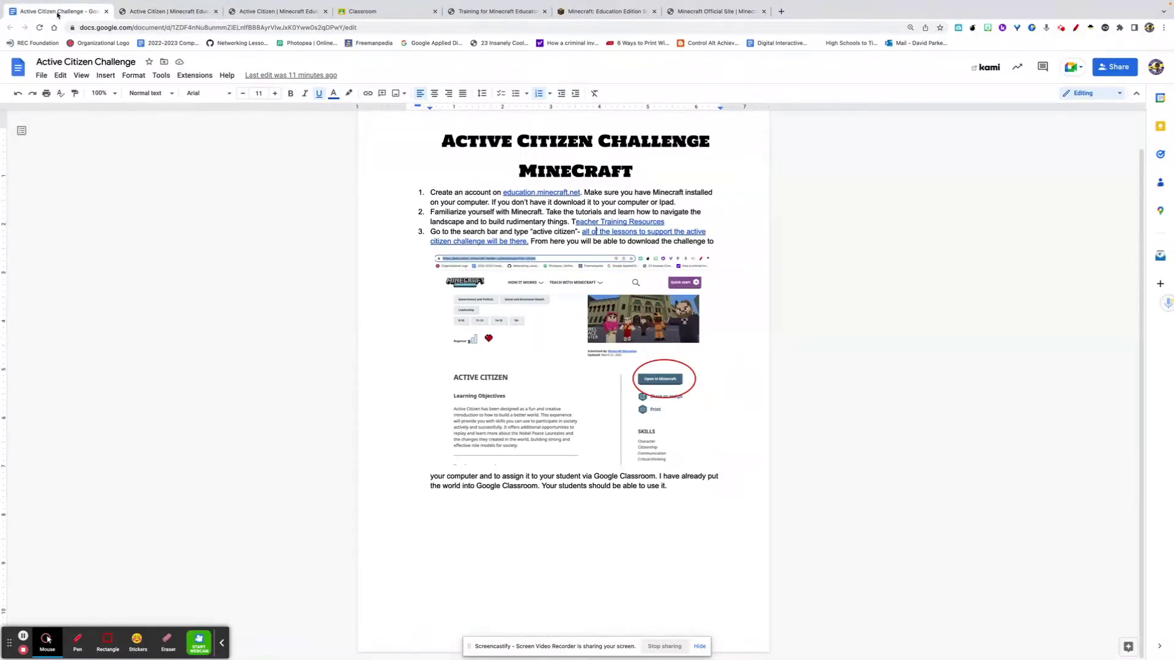